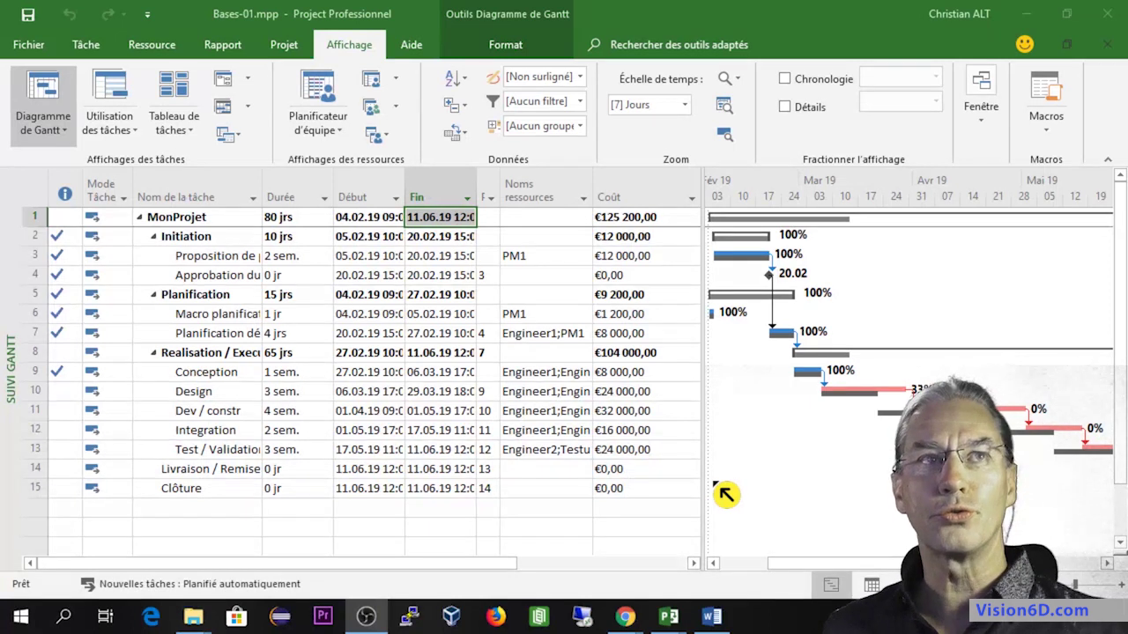
Step: Examine the print preview of the tracking Gantt, enlarging the first page around the chart, and return to the project
click(30, 45)
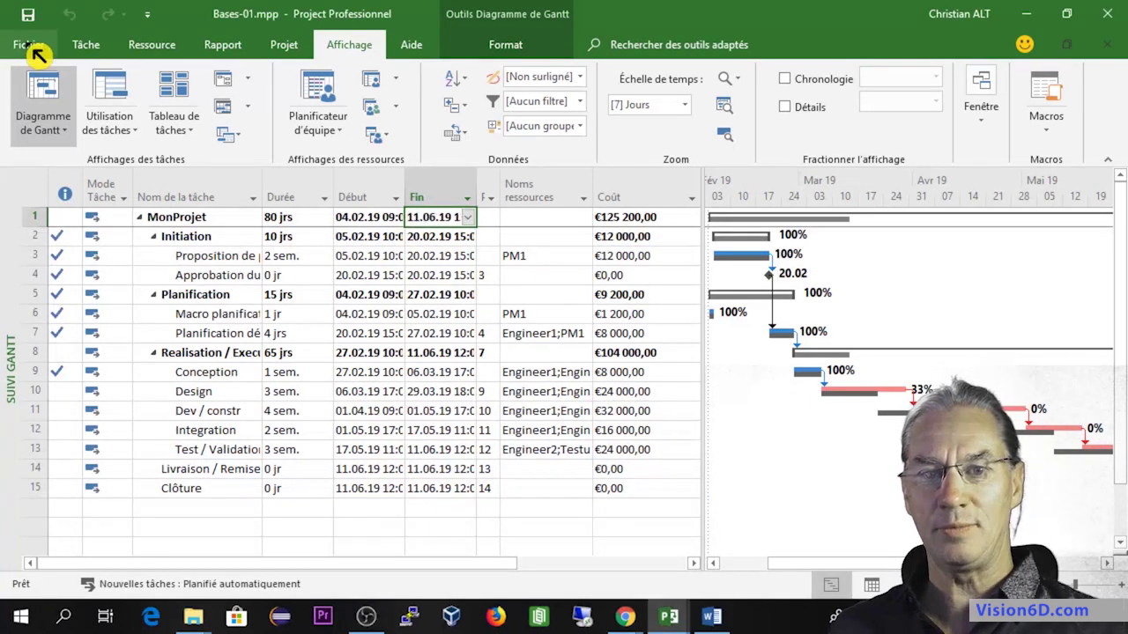
click(35, 53)
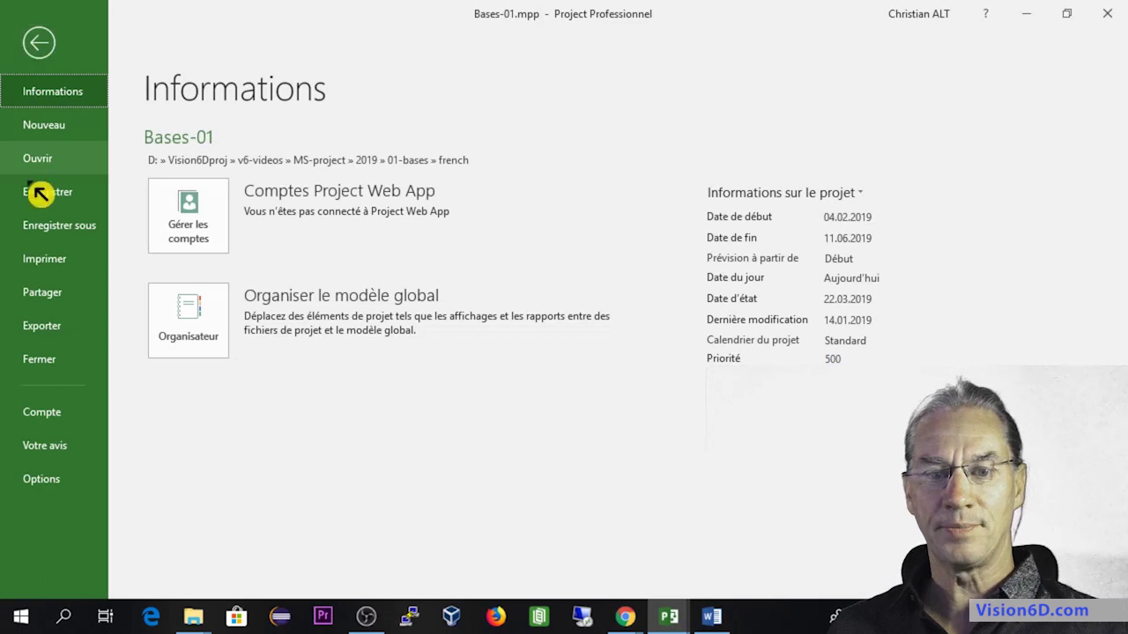
click(31, 259)
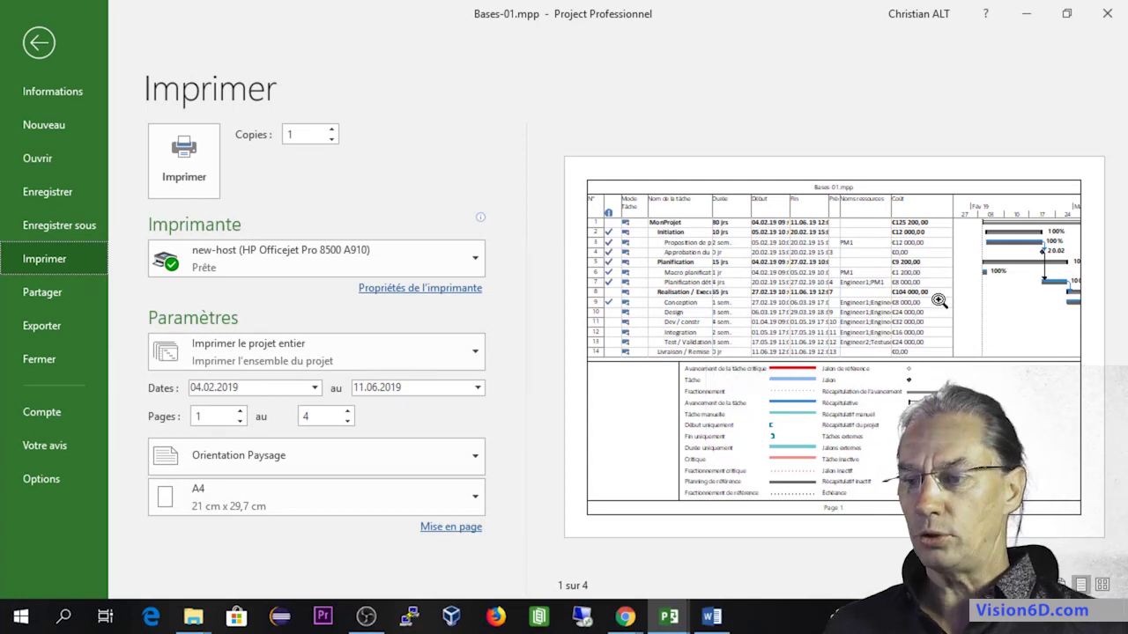
click(998, 274)
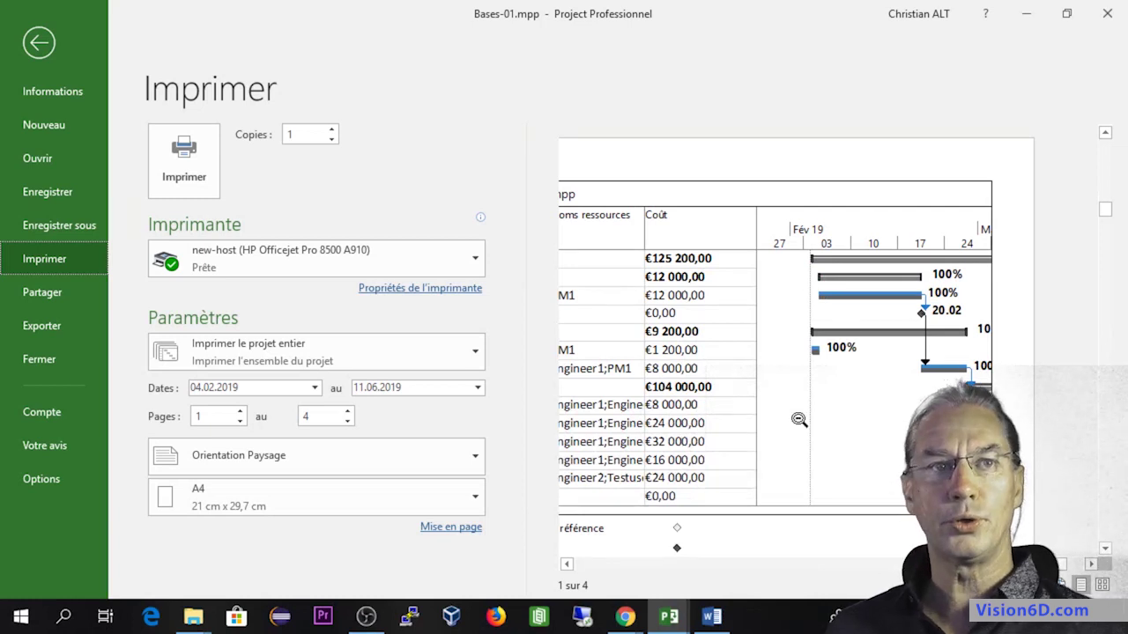
click(908, 367)
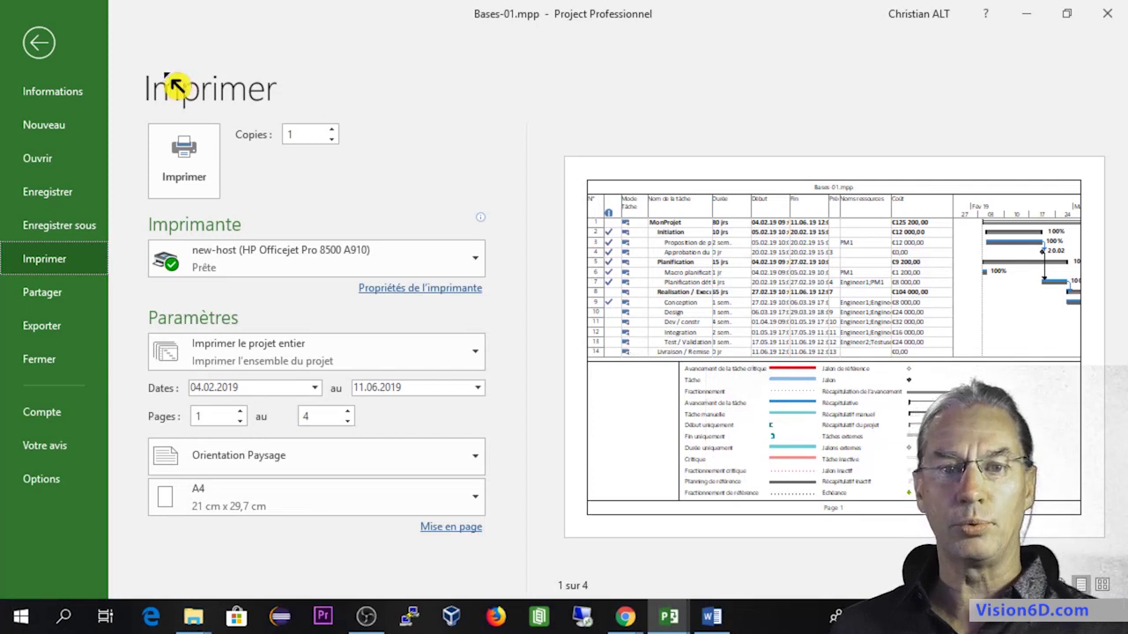
click(40, 45)
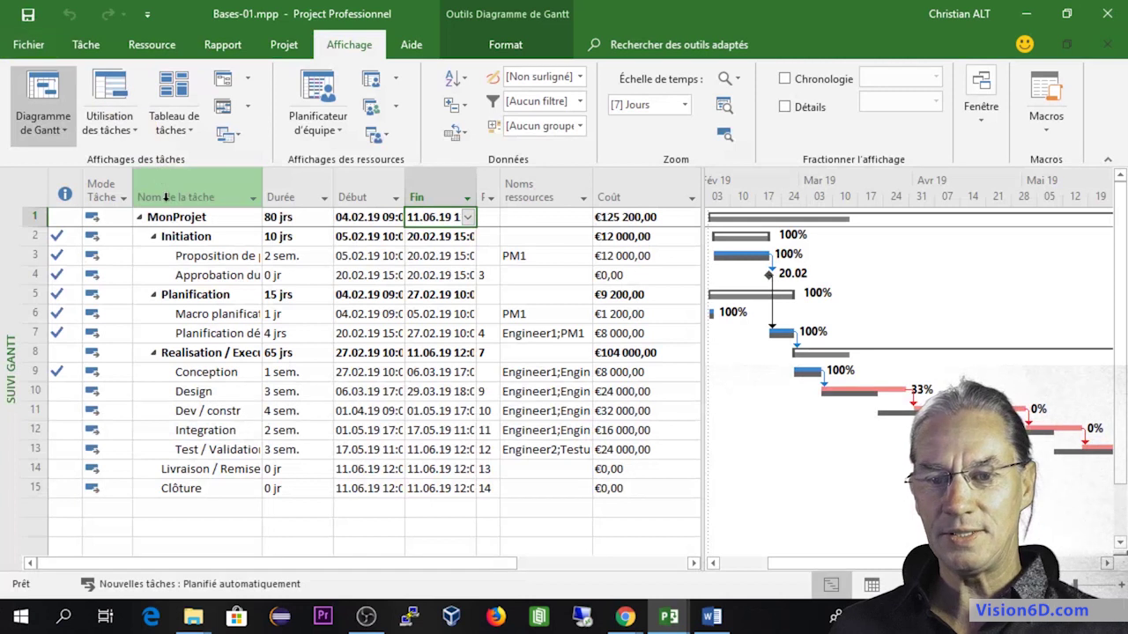
Step: Hide the Mode Tâche column and the indicators column in the task table
click(96, 192)
right_click(97, 194)
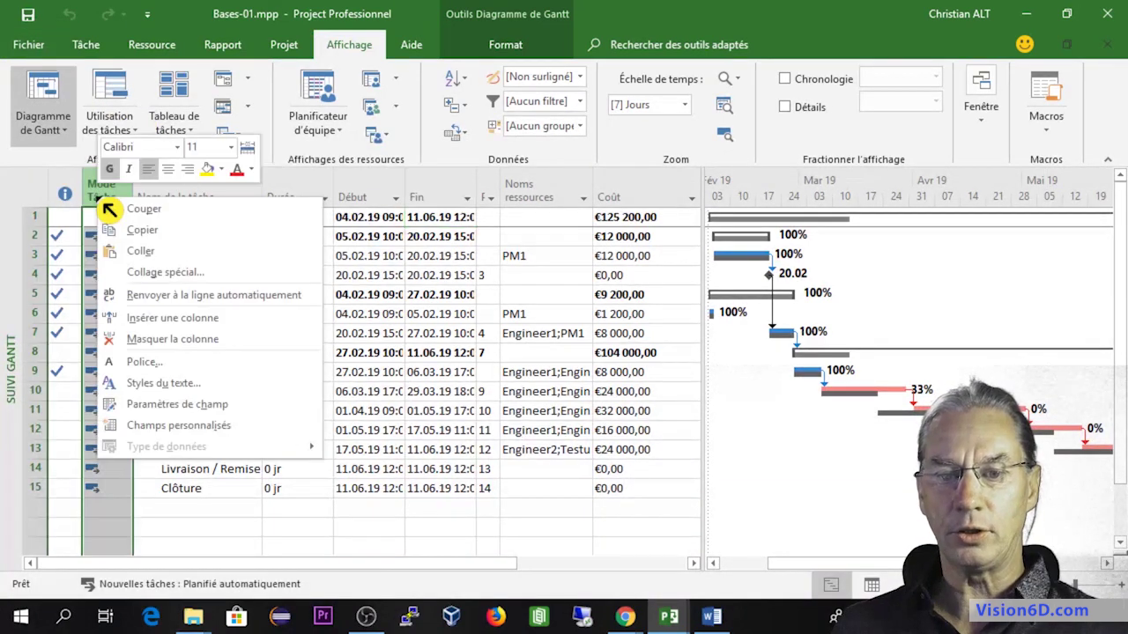
click(136, 324)
right_click(110, 199)
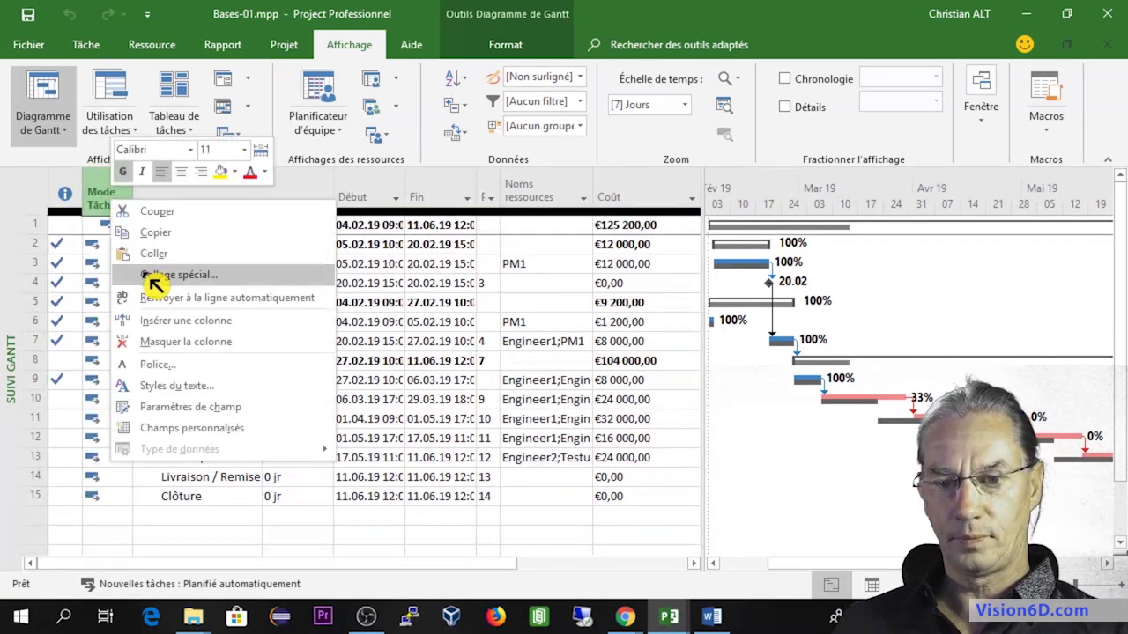
click(173, 348)
right_click(71, 196)
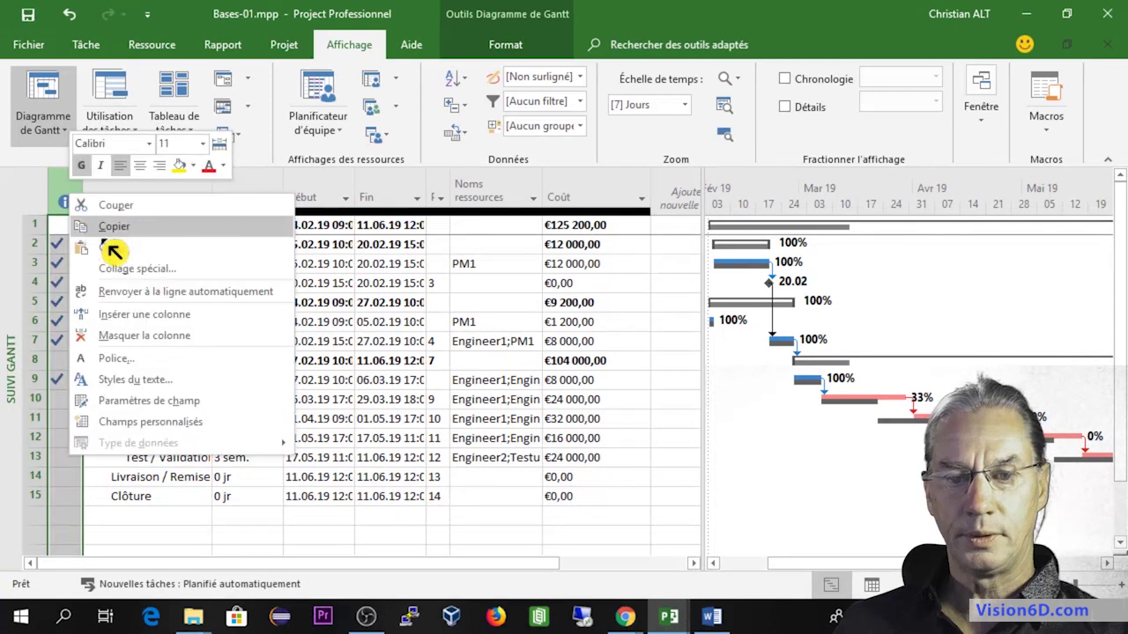
click(137, 342)
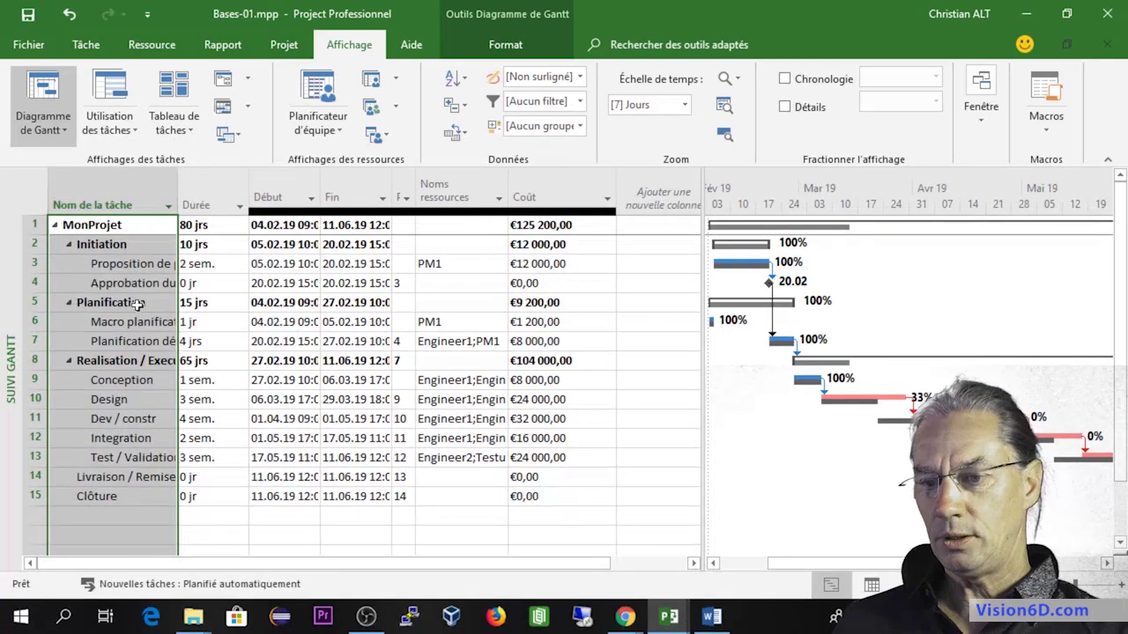
Step: Hide the Noms ressources and Coût columns and narrow the task table so it ends at the predecessors column
click(454, 192)
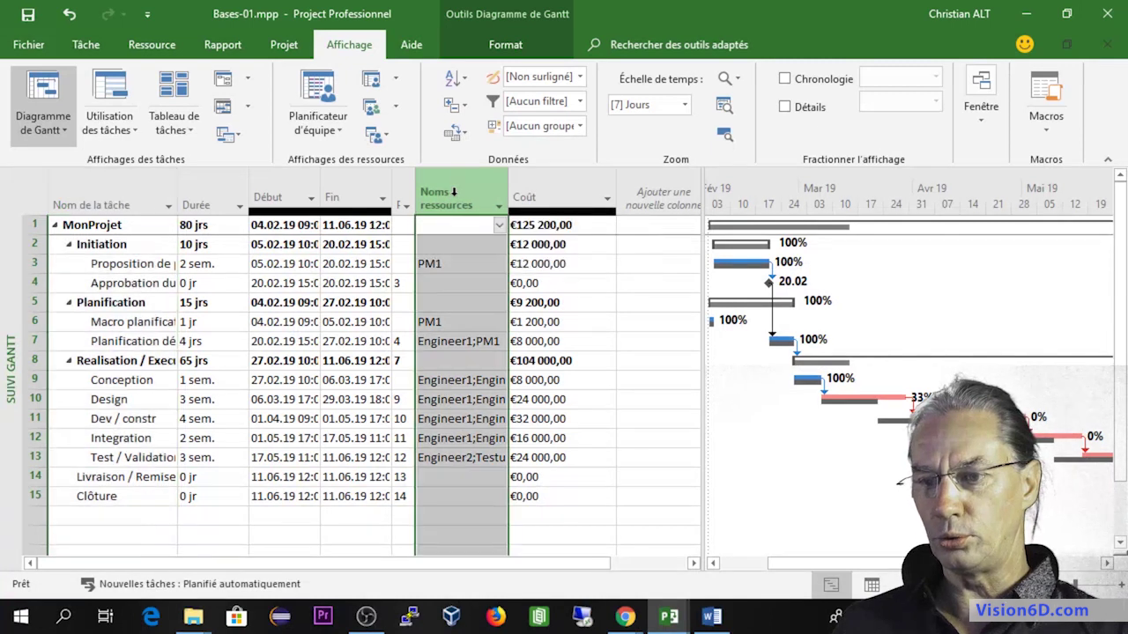
right_click(455, 194)
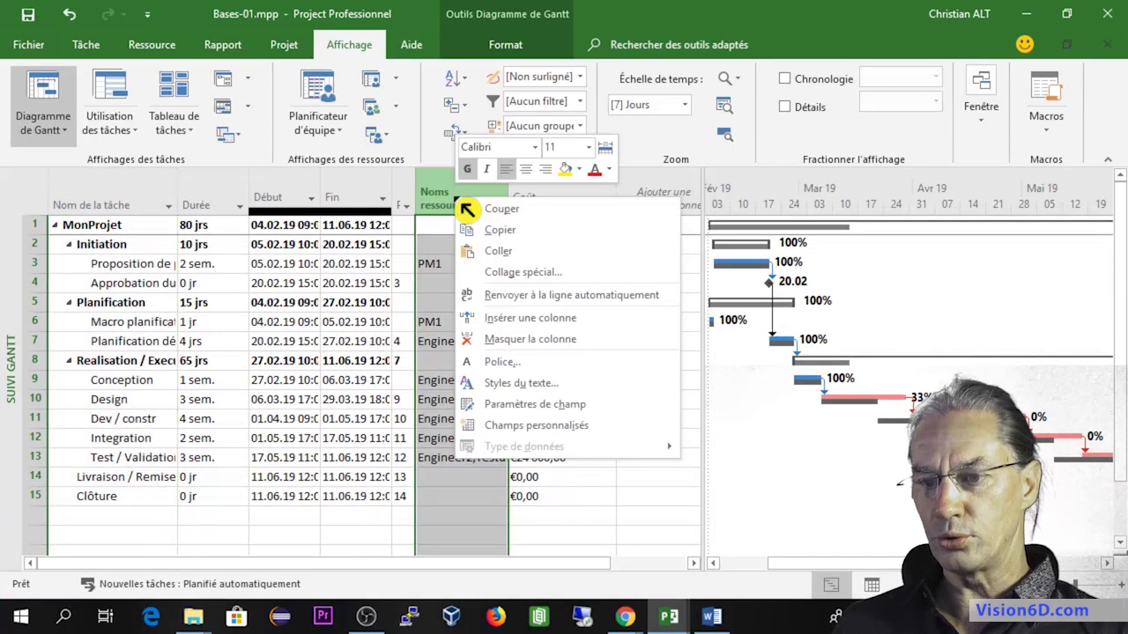
click(513, 342)
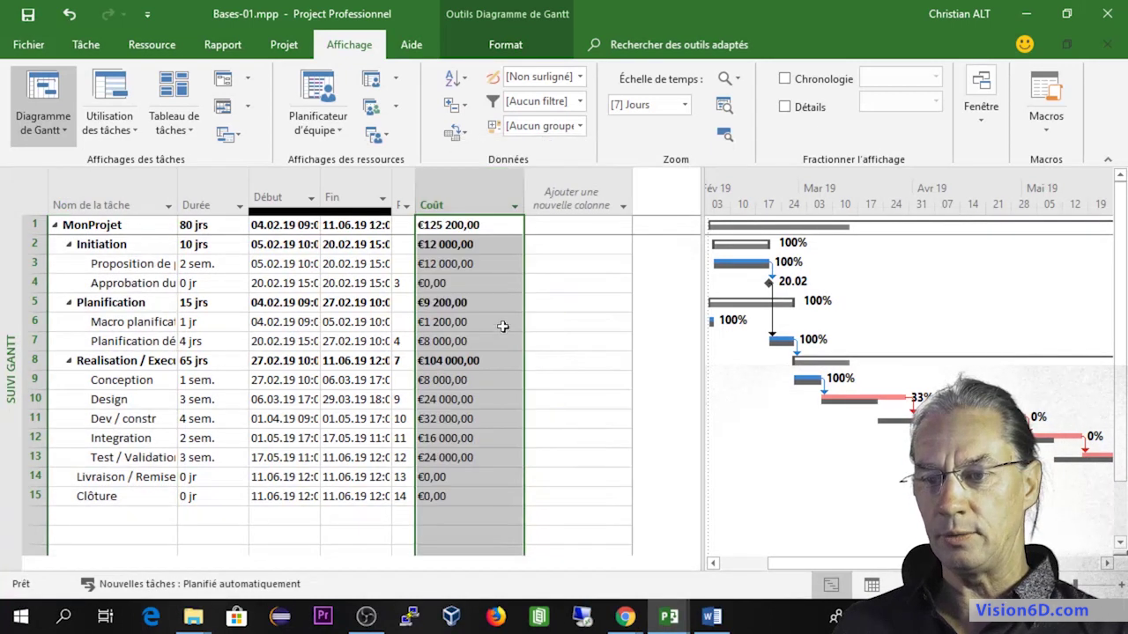
right_click(462, 198)
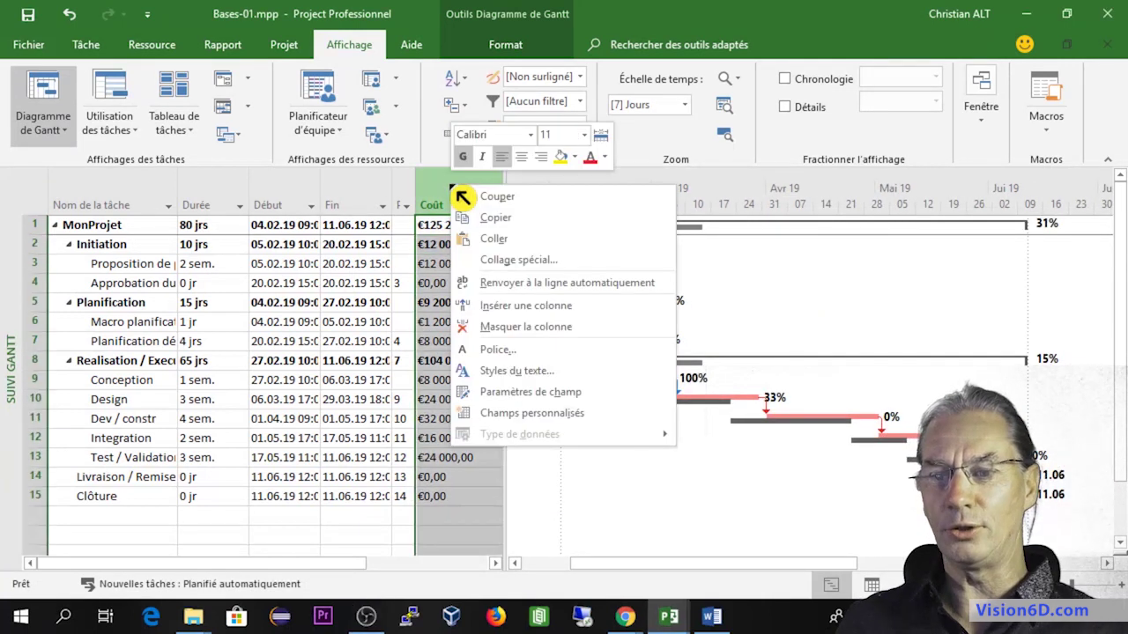
click(508, 338)
drag(504, 192, 409, 204)
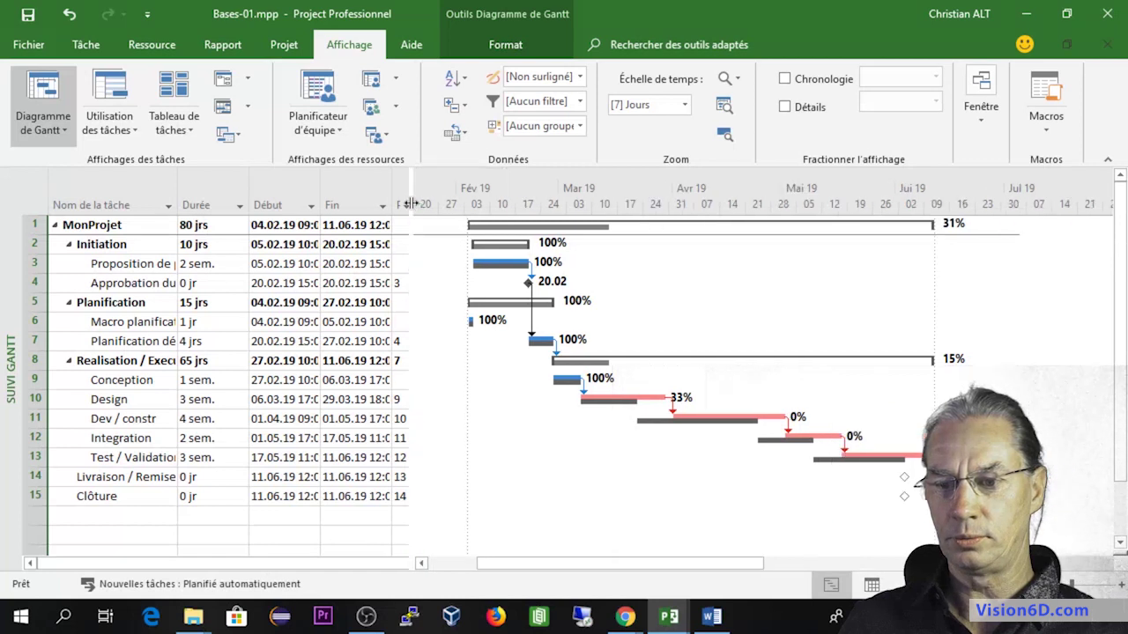
Step: Check the print preview of the tracking Gantt with its reduced set of columns and return to the project
click(35, 49)
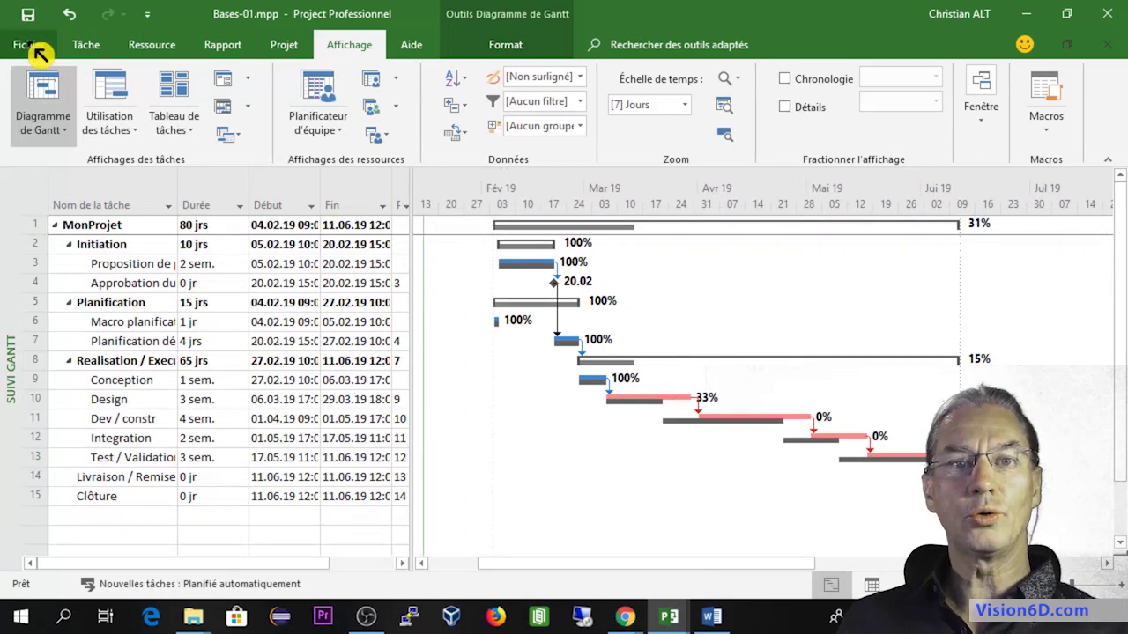
click(31, 260)
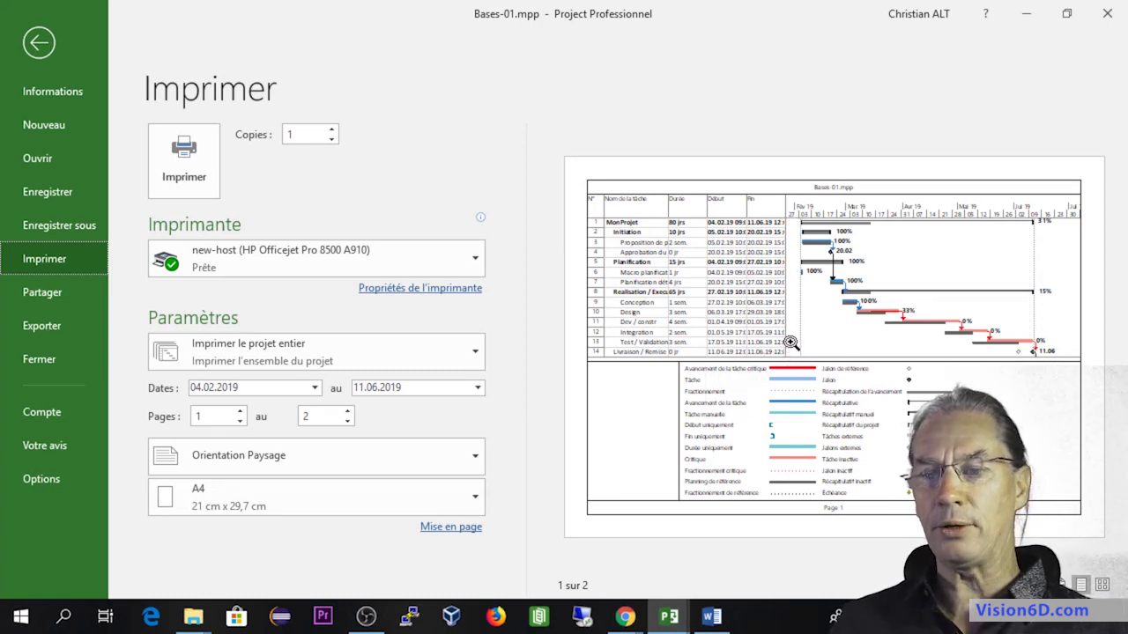
click(39, 42)
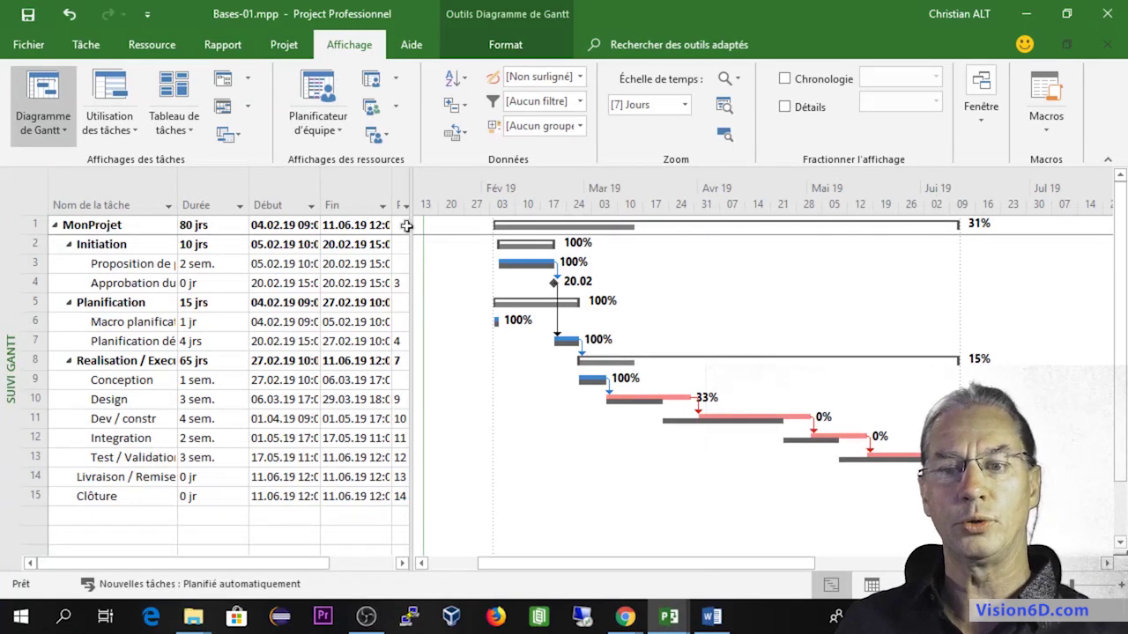
Step: Check the print preview of the tracking Gantt with the cost columns and return to the project
click(28, 44)
click(43, 260)
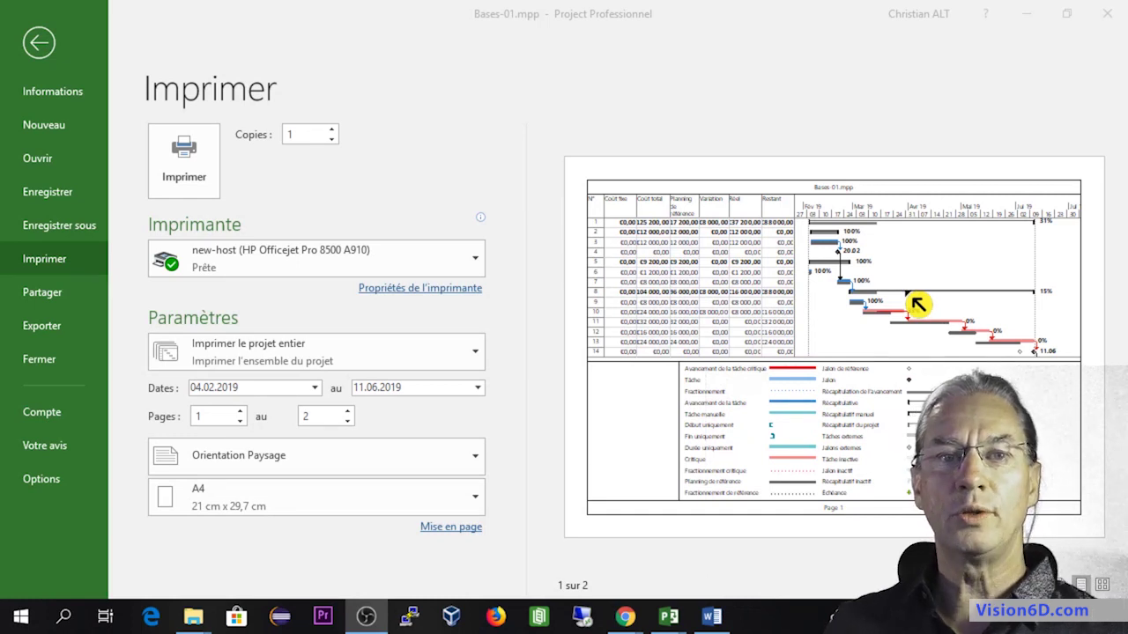
click(46, 49)
click(39, 42)
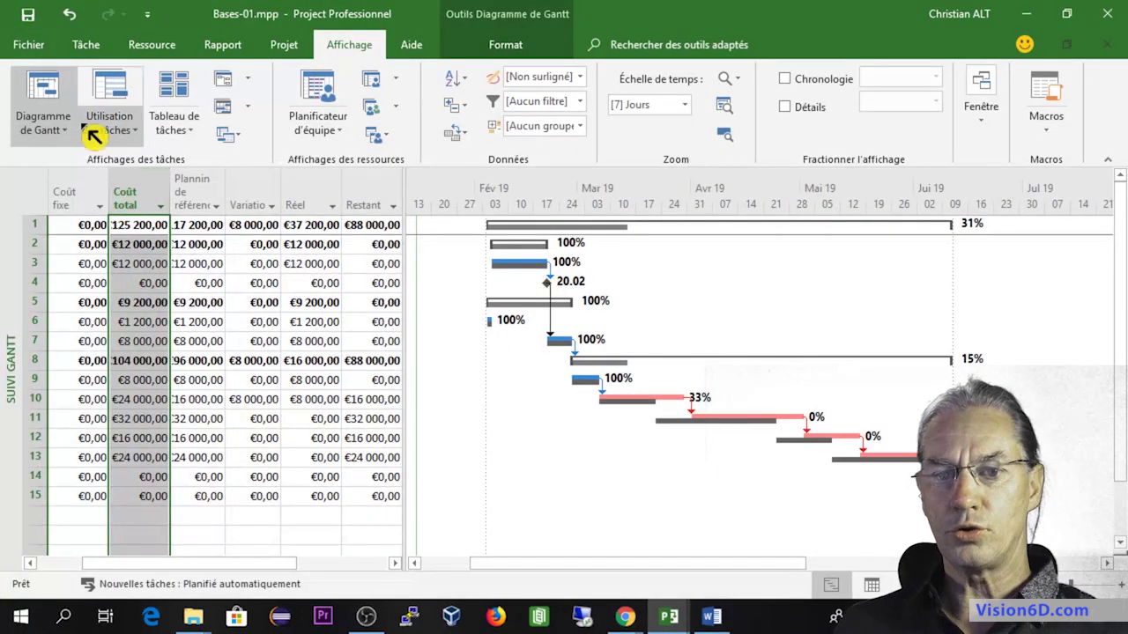
Step: Switch to the Diagramme de Gantt view and narrow the task table to just past the predecessors column
click(57, 95)
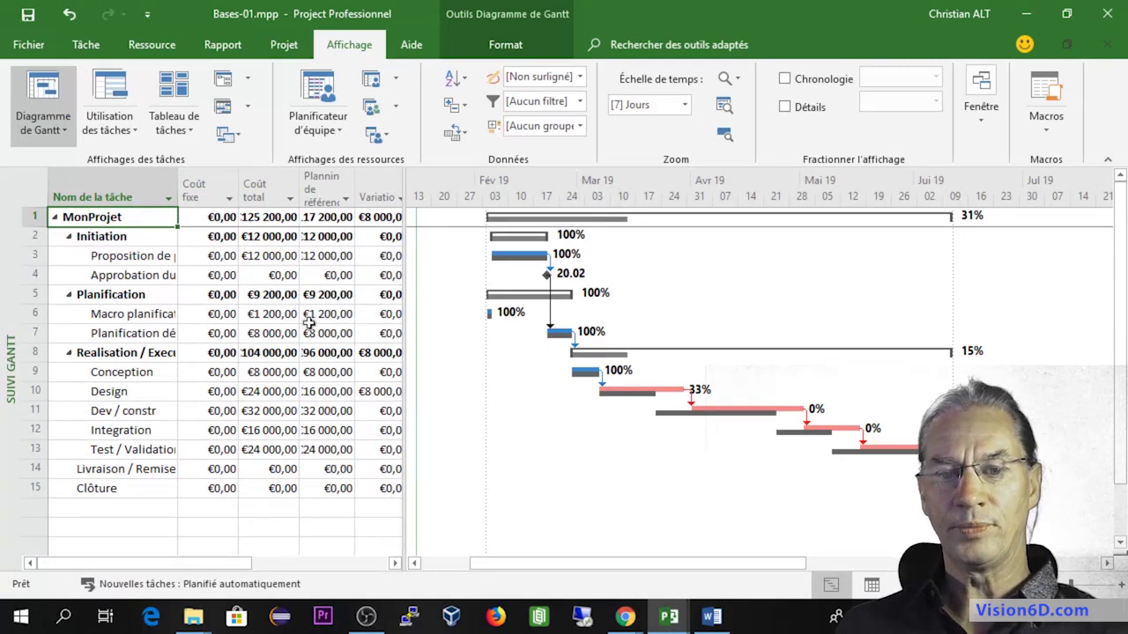
click(63, 128)
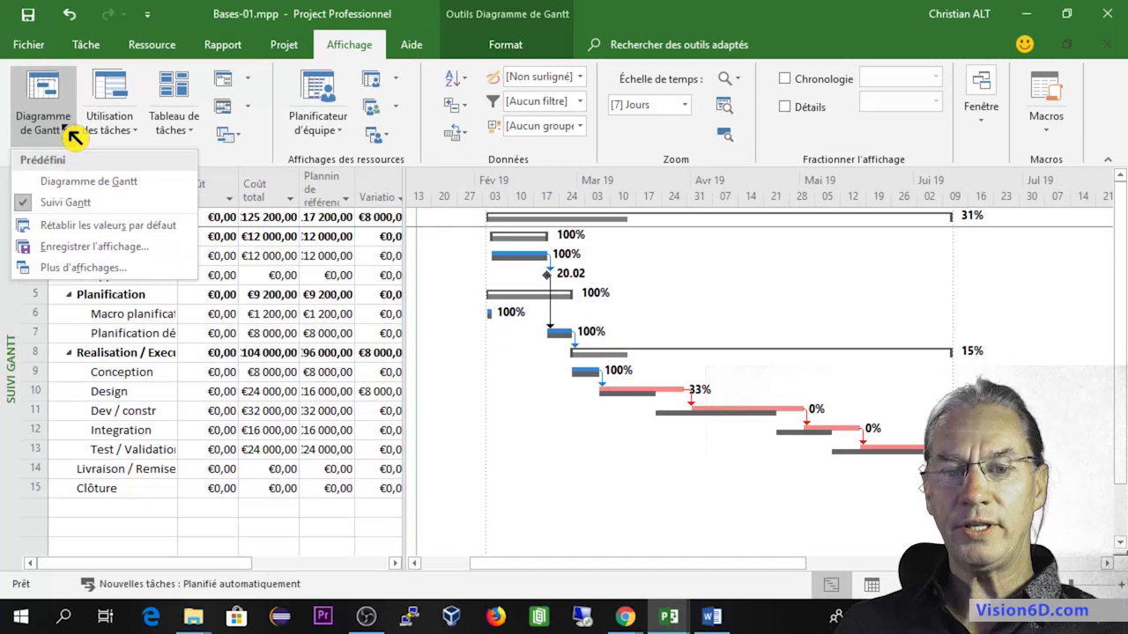
click(84, 185)
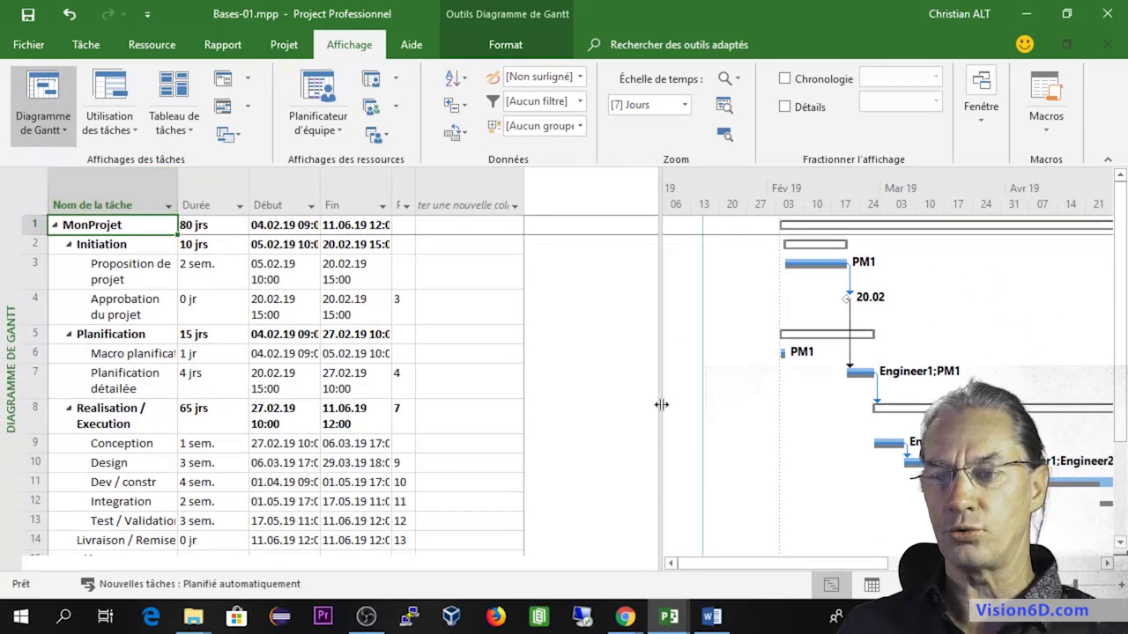
drag(661, 404, 435, 385)
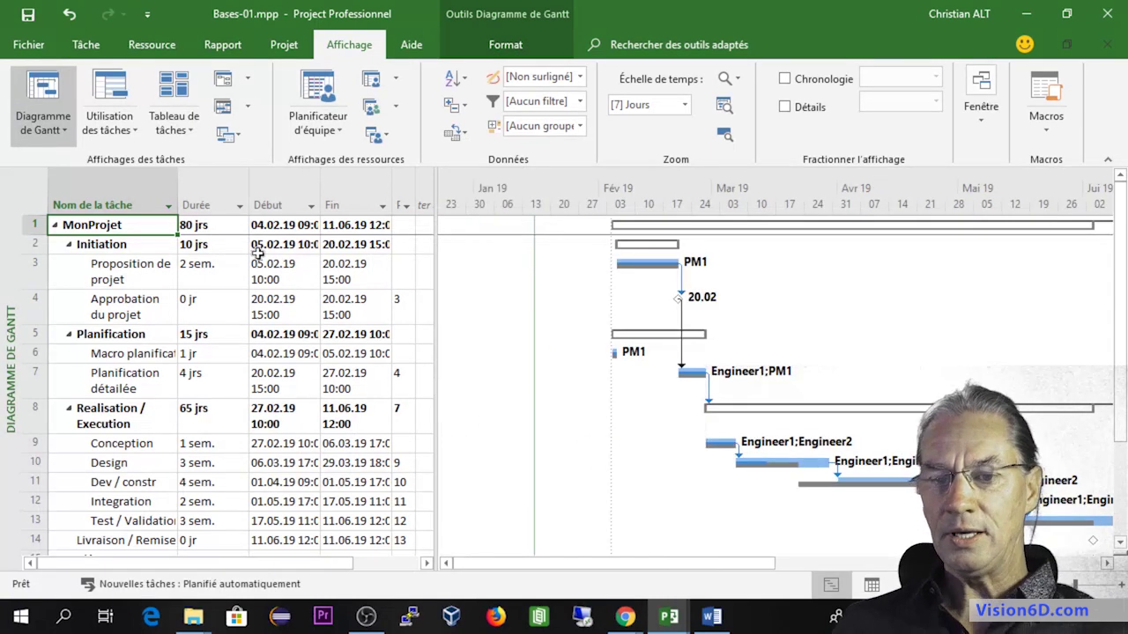
Step: Open the print settings and set the start date of the printed timescale to 25.02.2019
click(29, 45)
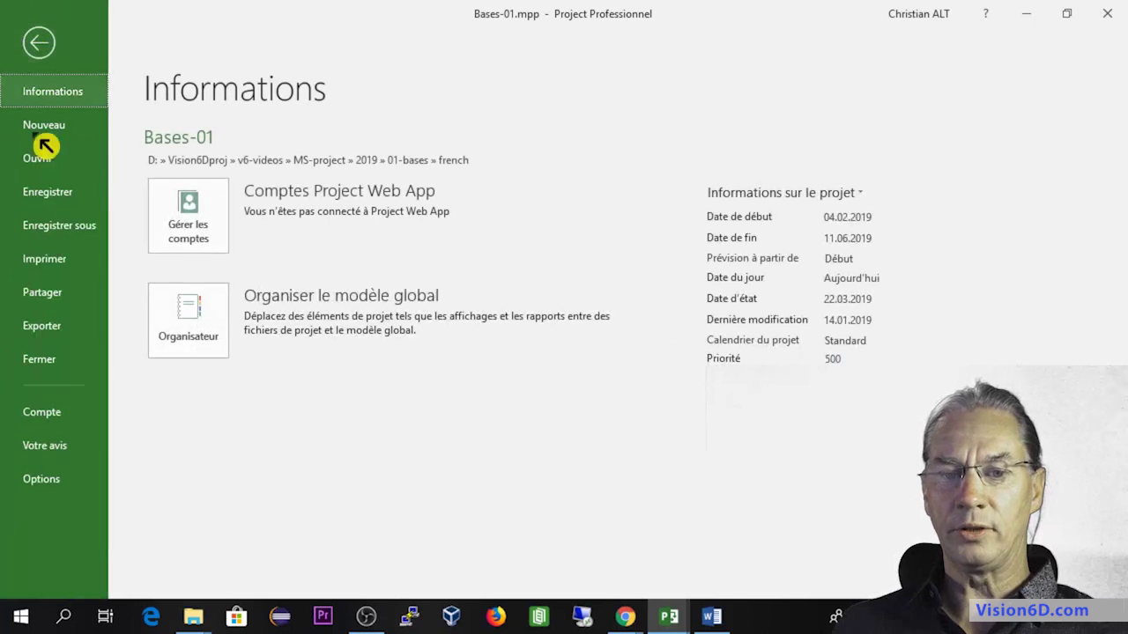
click(36, 258)
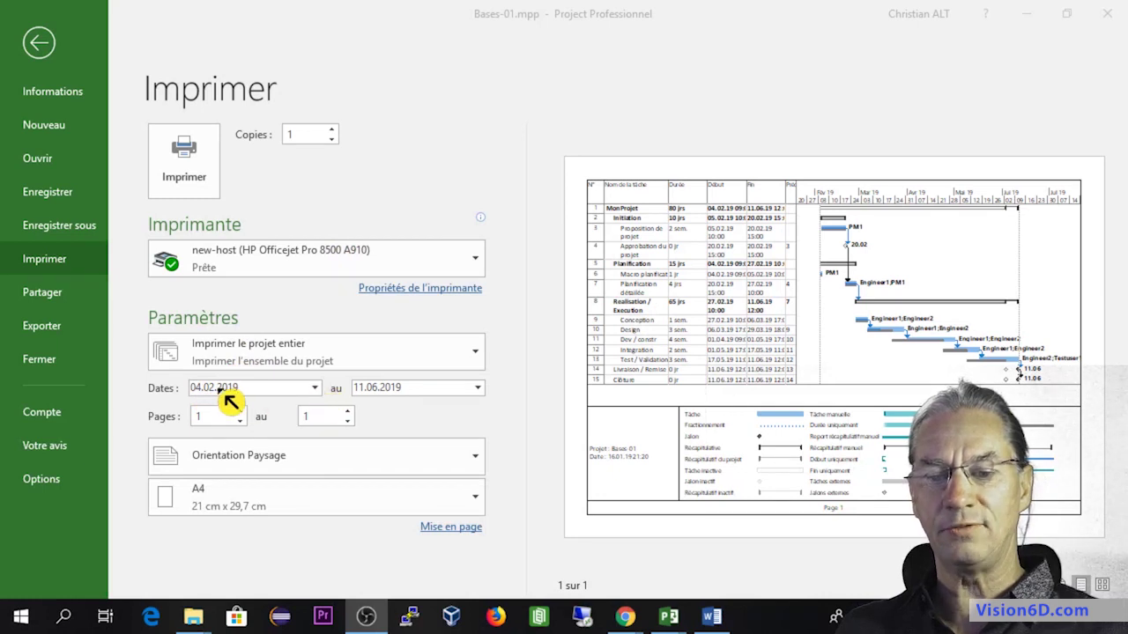
click(319, 391)
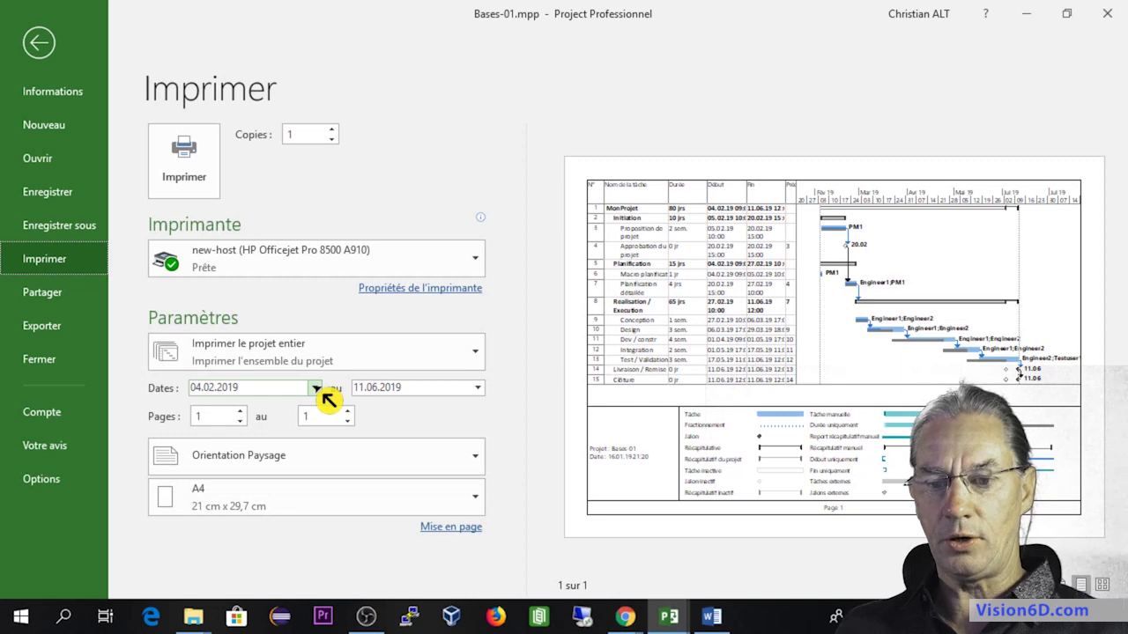
click(315, 389)
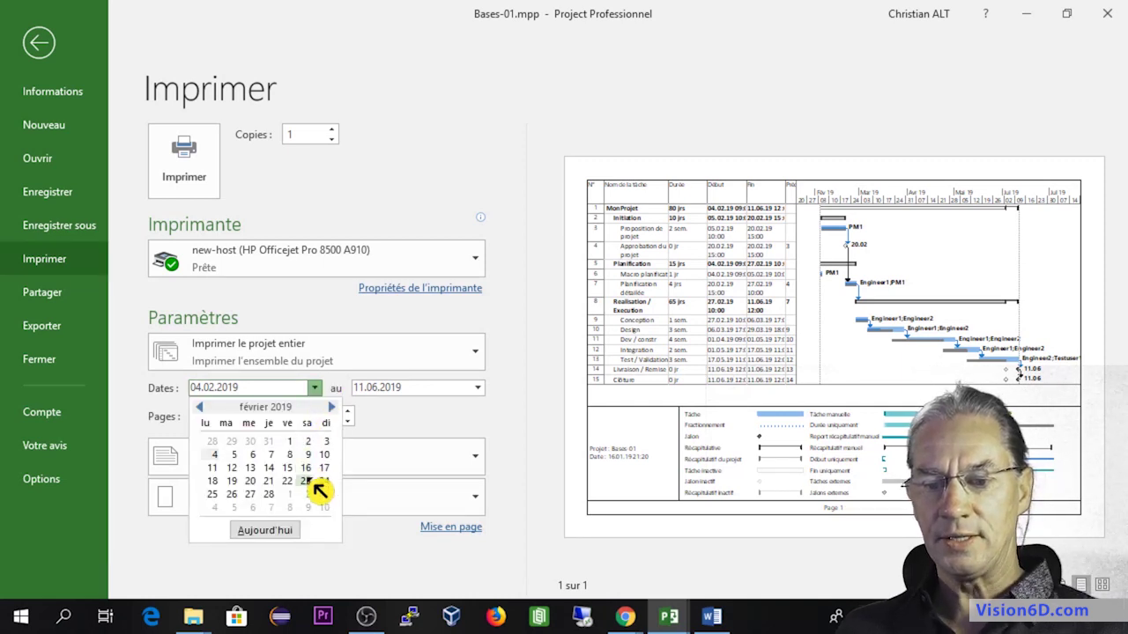
click(212, 494)
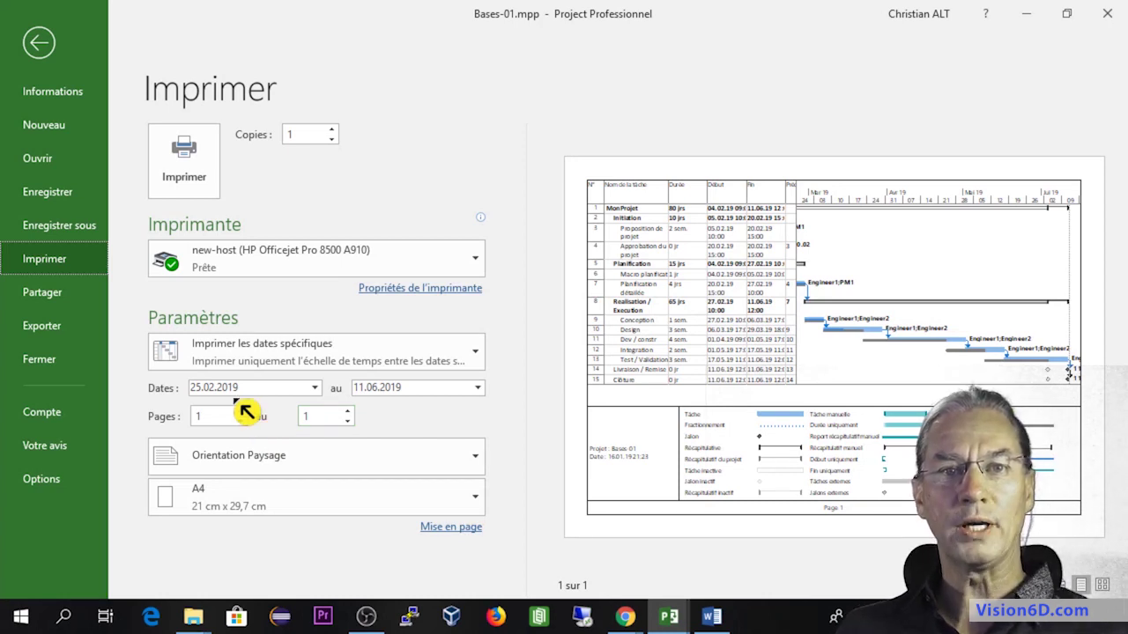
Step: Scale the printed Gantt chart to 80% of normal size in the page setup
click(448, 530)
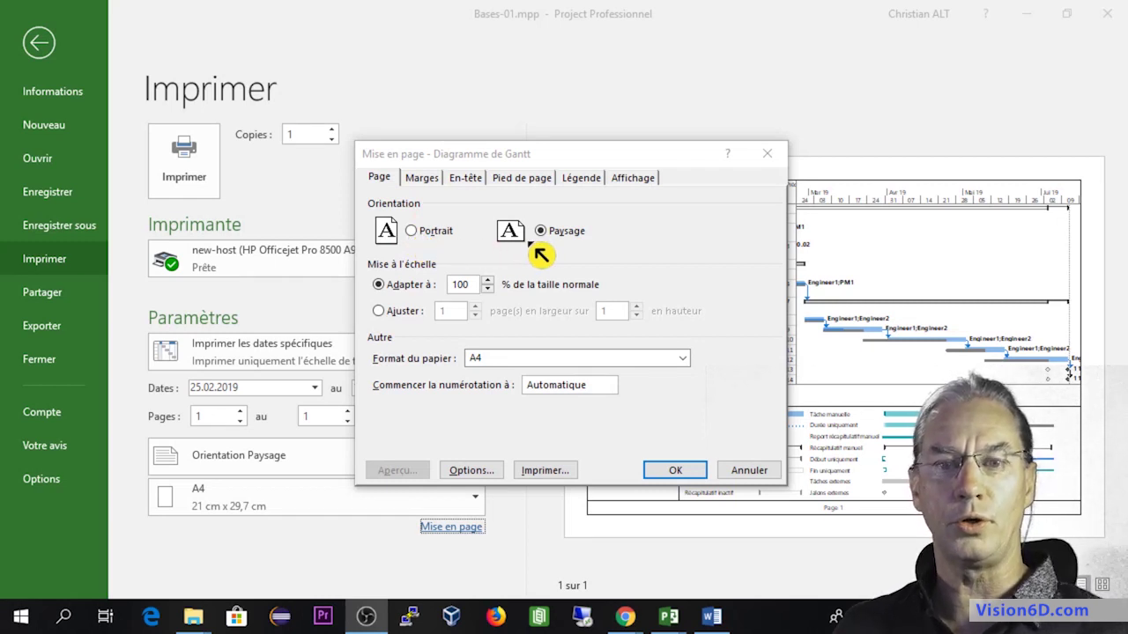
click(471, 284)
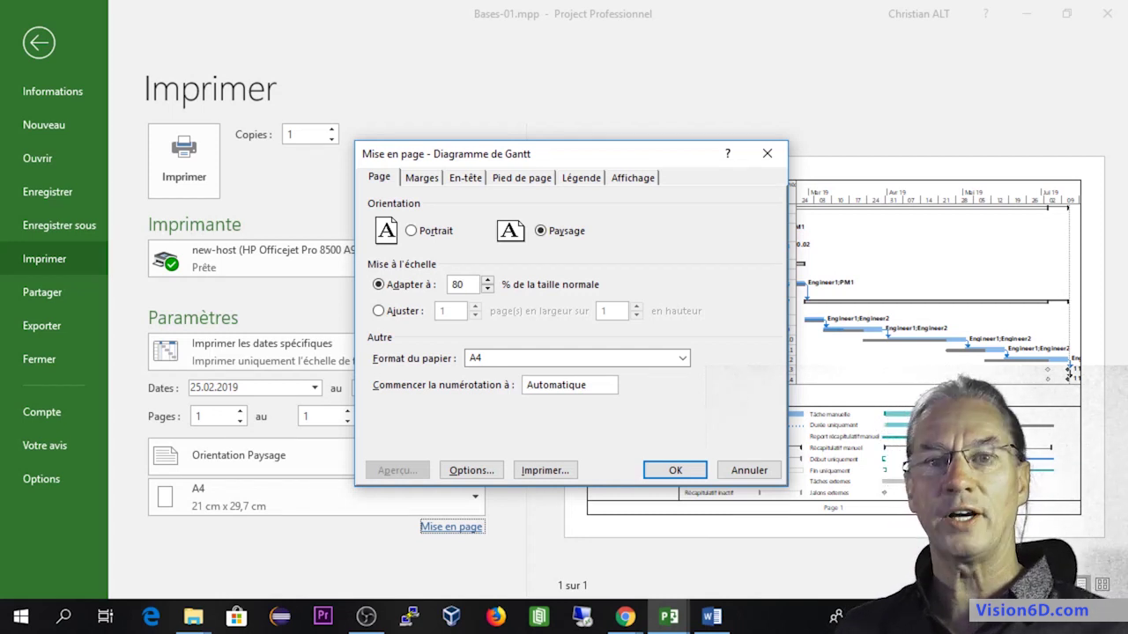
click(678, 470)
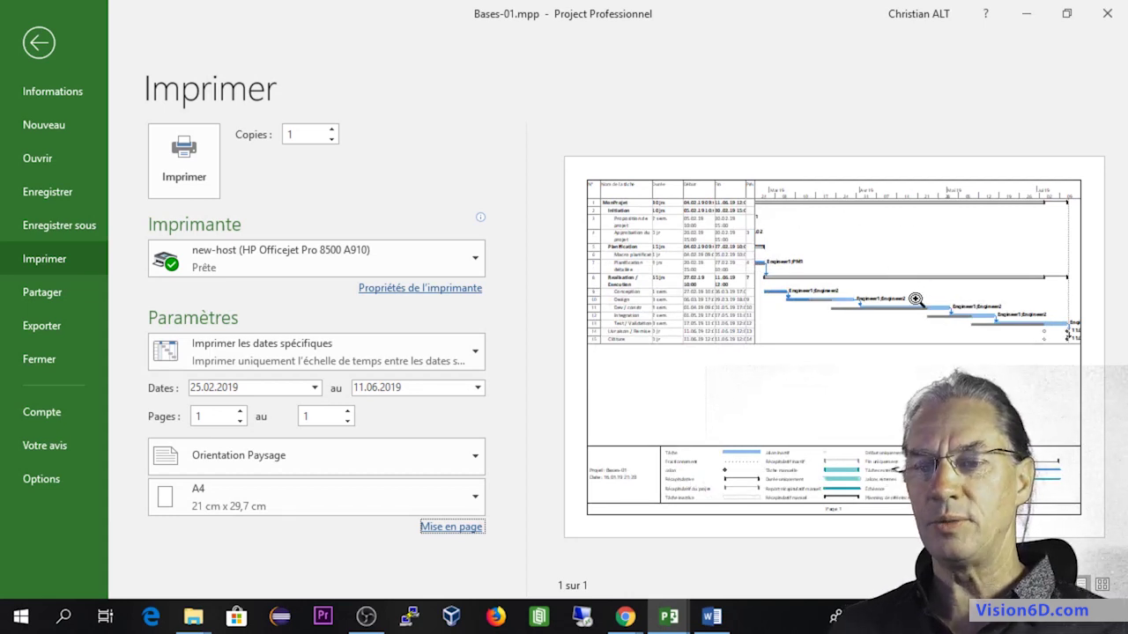
Step: Scale the printed Gantt chart to 100% of normal size in the page setup
click(449, 532)
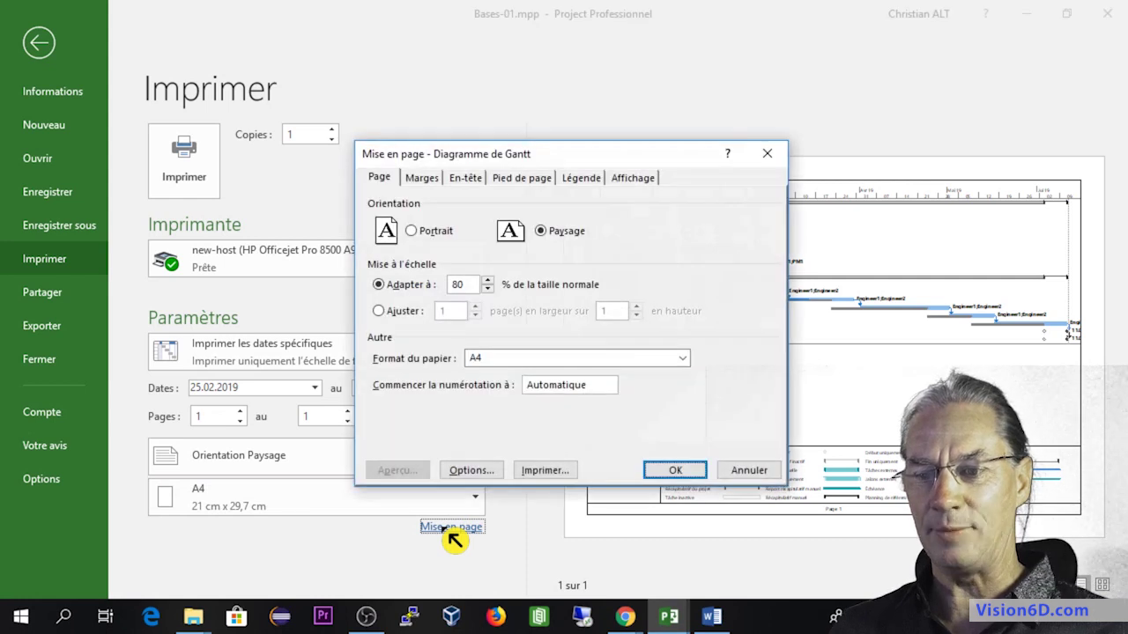
click(458, 284)
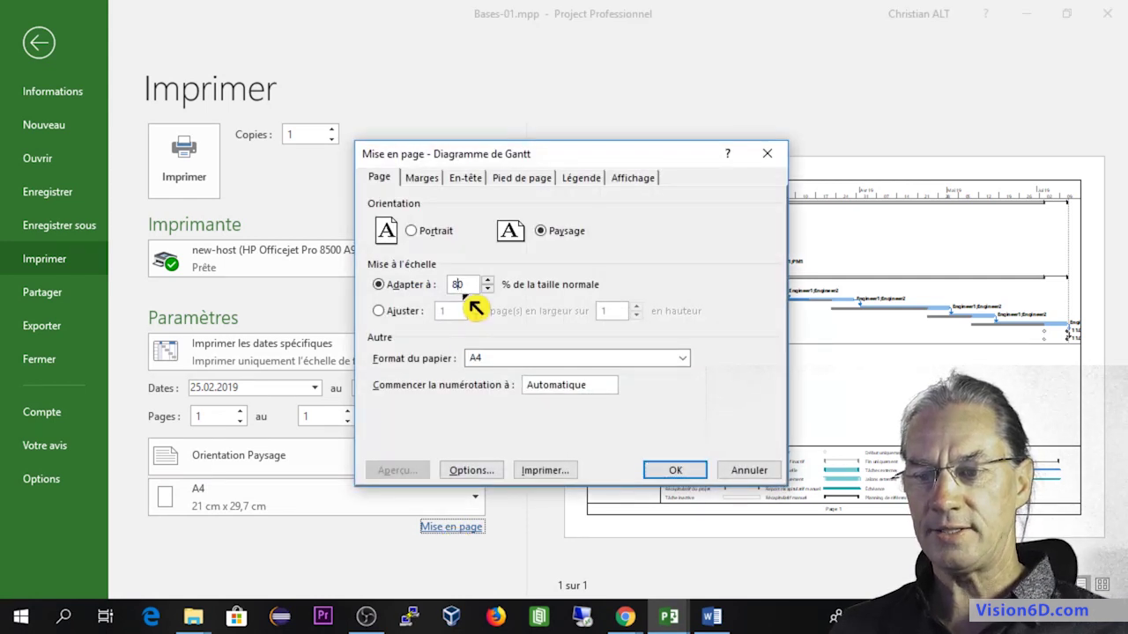
key(BackSpace)
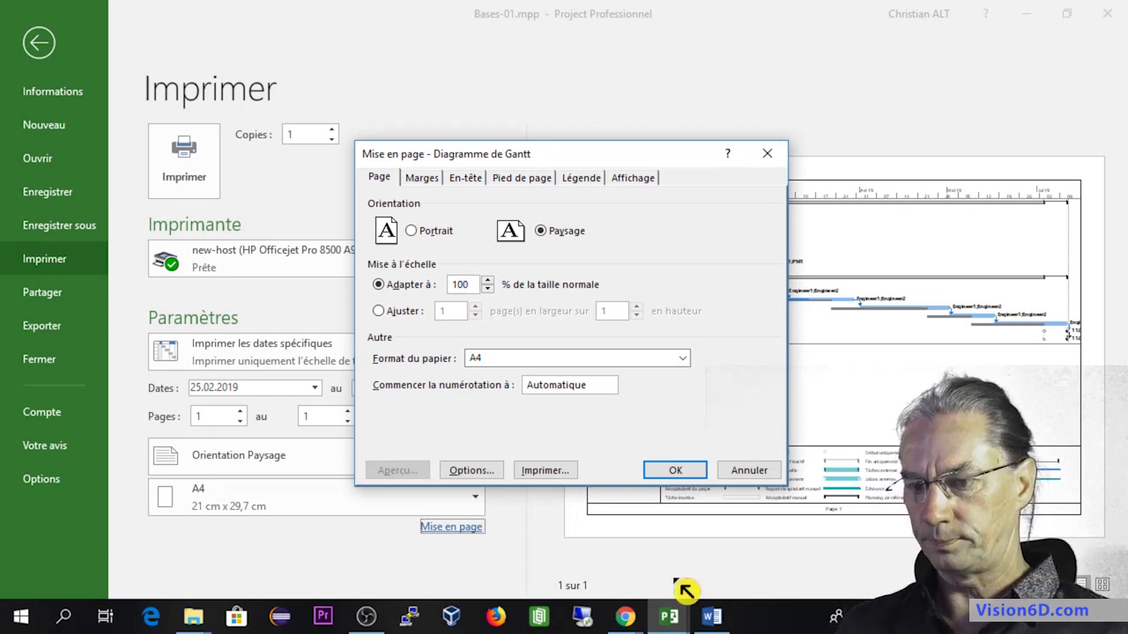
click(690, 467)
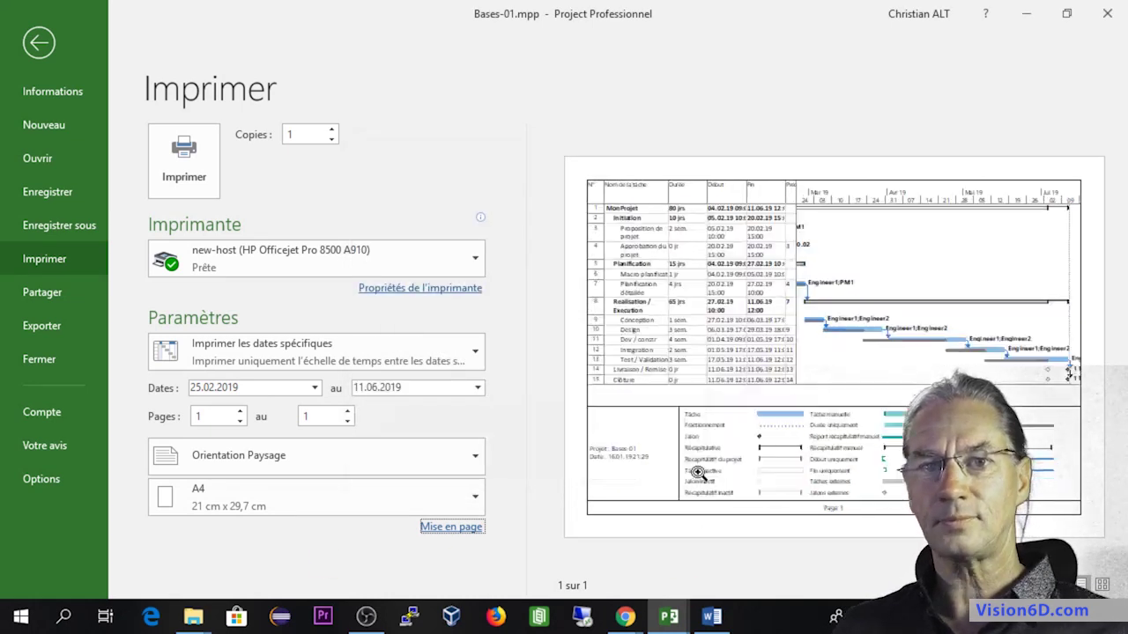
Step: Reopen the page setup and examine the margin, header and footer settings of the printed Gantt chart
click(467, 534)
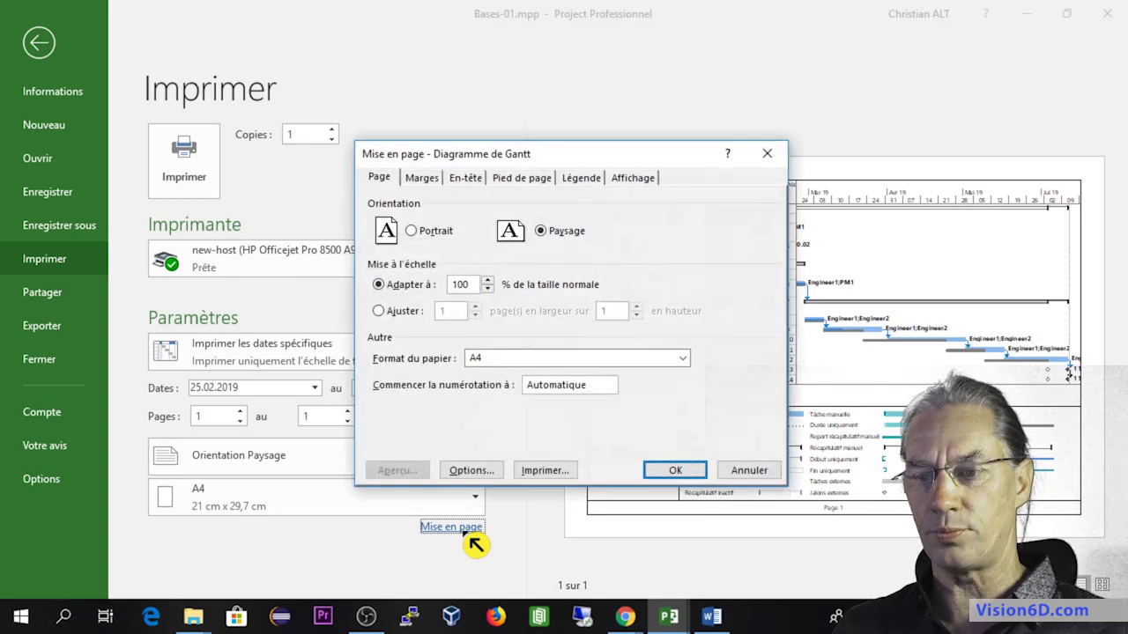
click(422, 180)
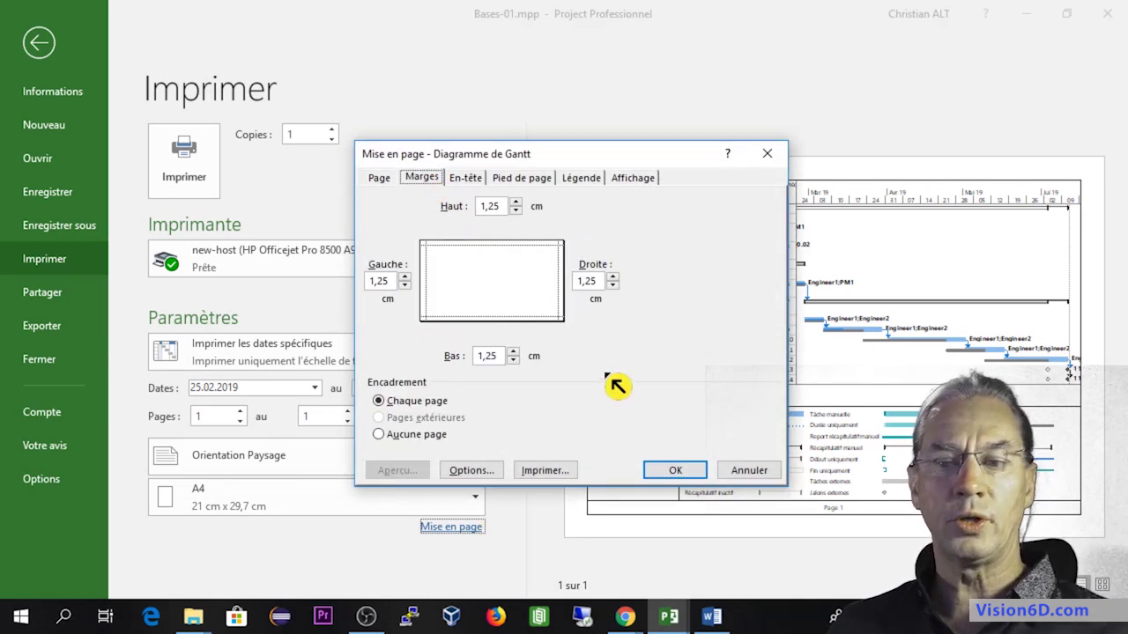
click(474, 179)
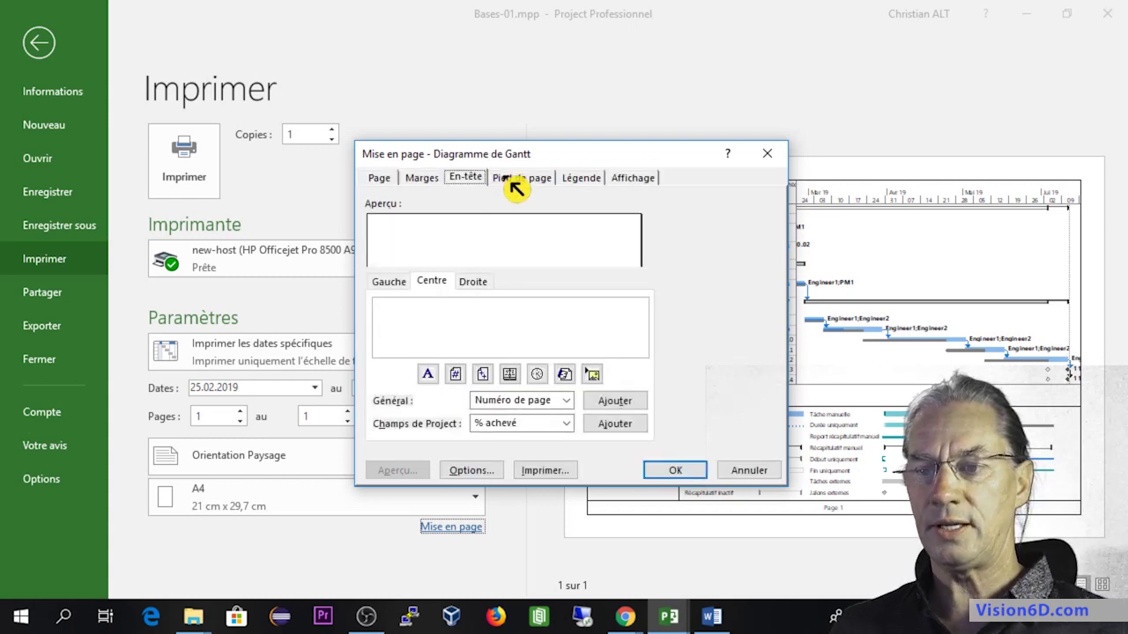
click(510, 180)
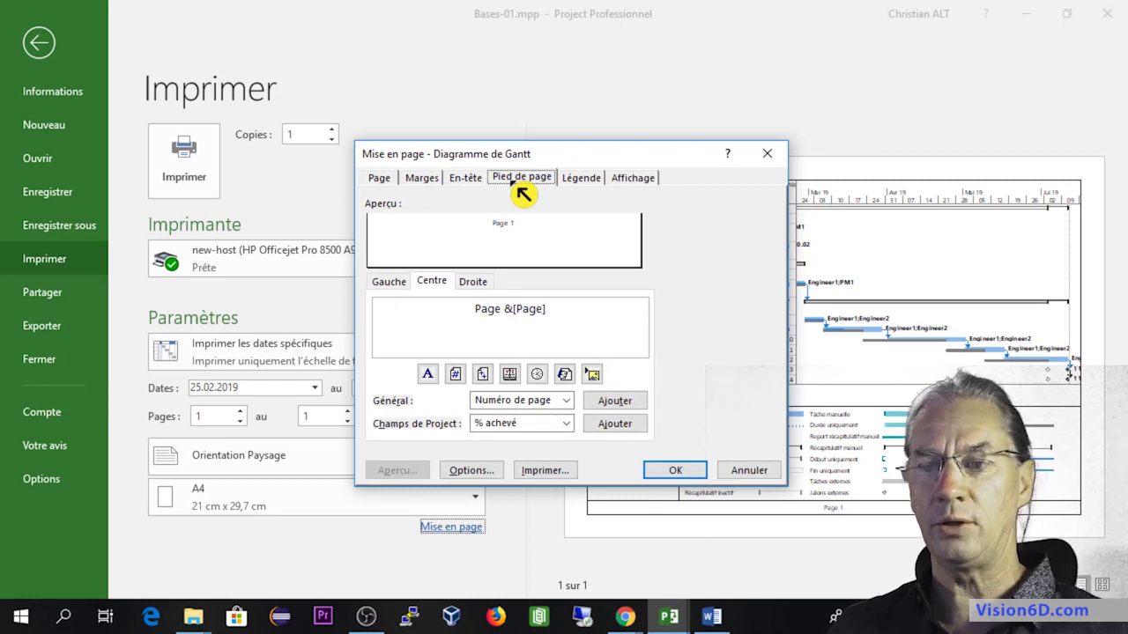
Step: Set the legend of the printed Gantt chart to appear on no page (Aucune page) and apply the page setup
click(581, 180)
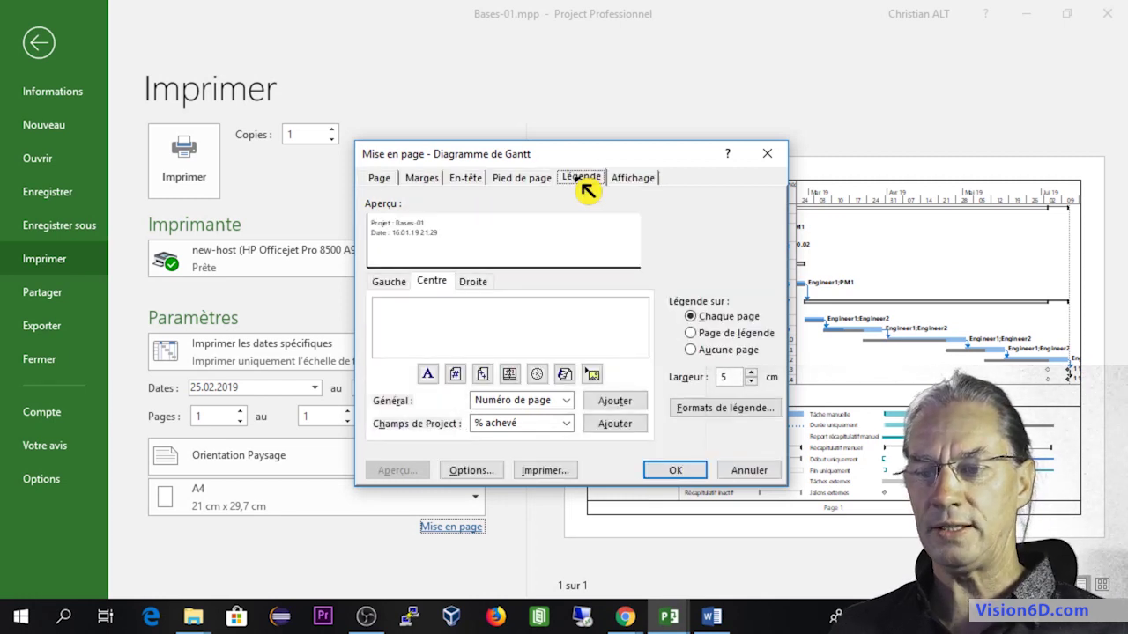
drag(587, 154, 414, 69)
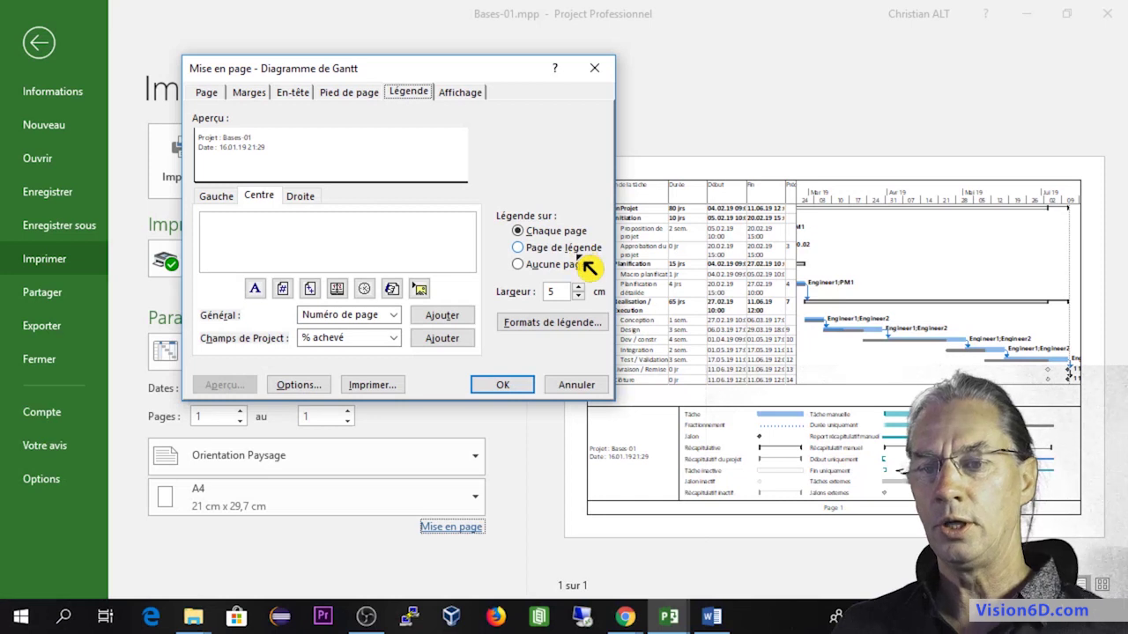
click(518, 264)
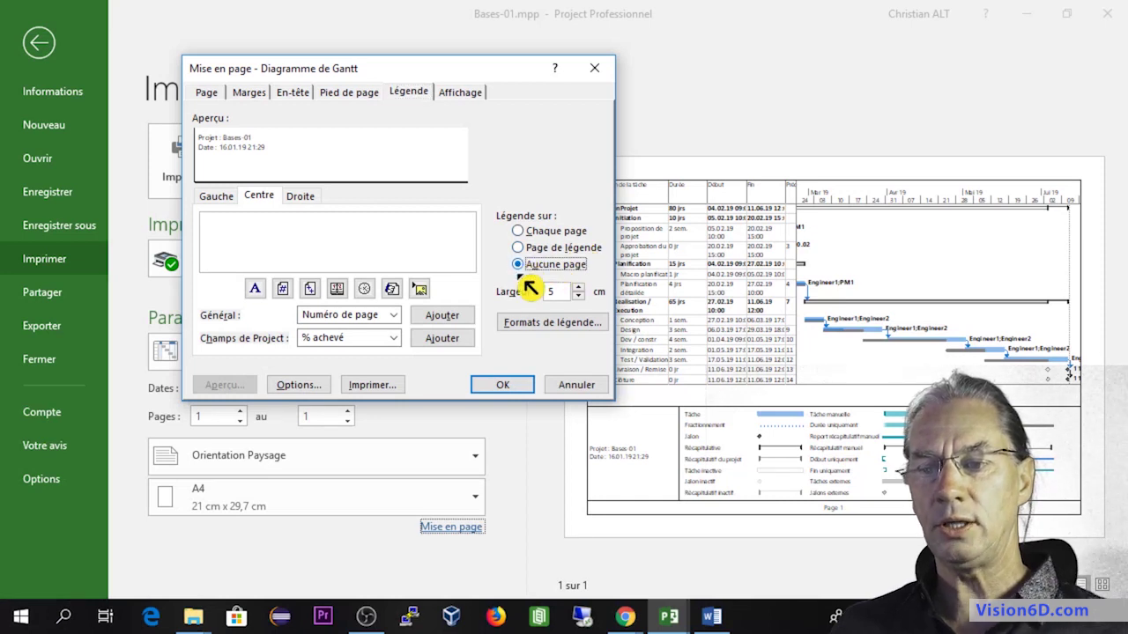
click(502, 385)
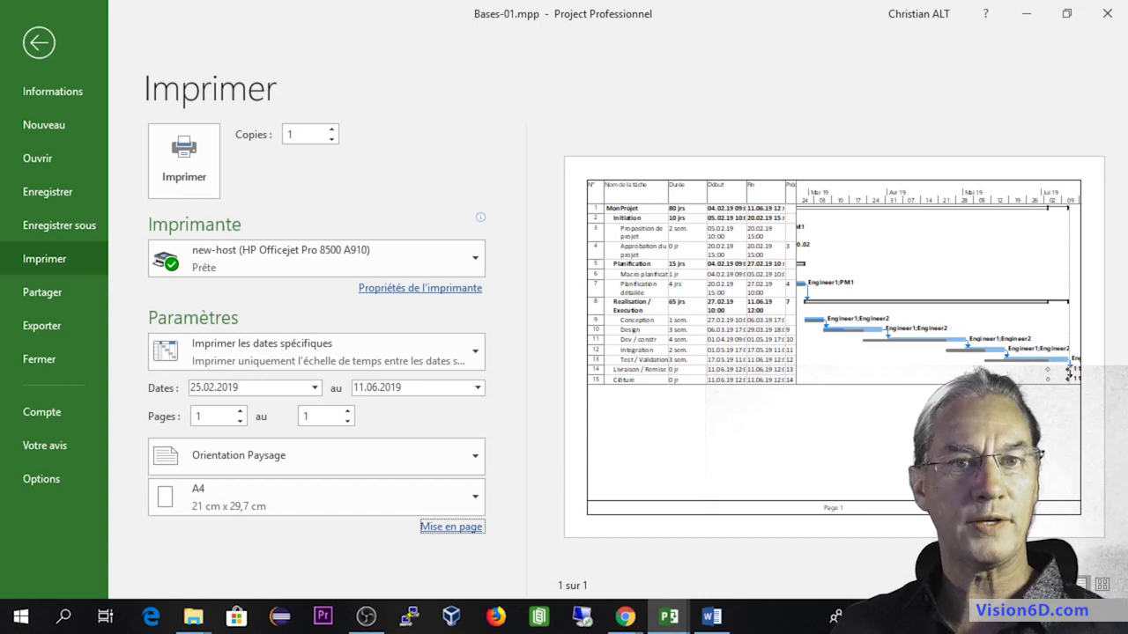
Step: Set the legend to print on a separate legend page (Page de légende) and check both pages in the print preview
click(471, 528)
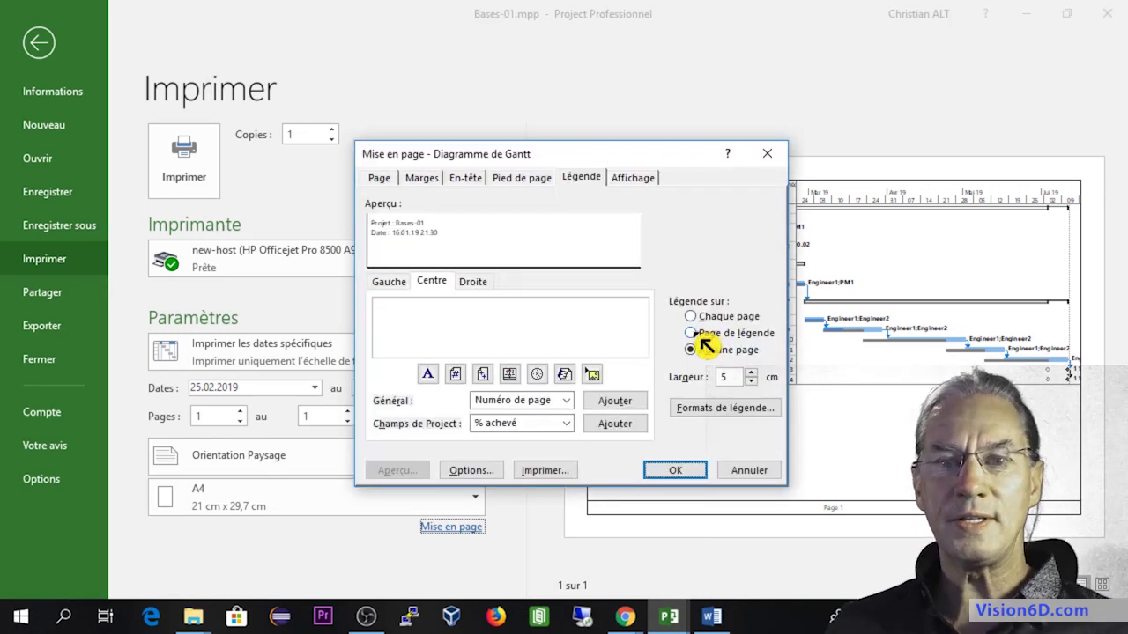
click(696, 334)
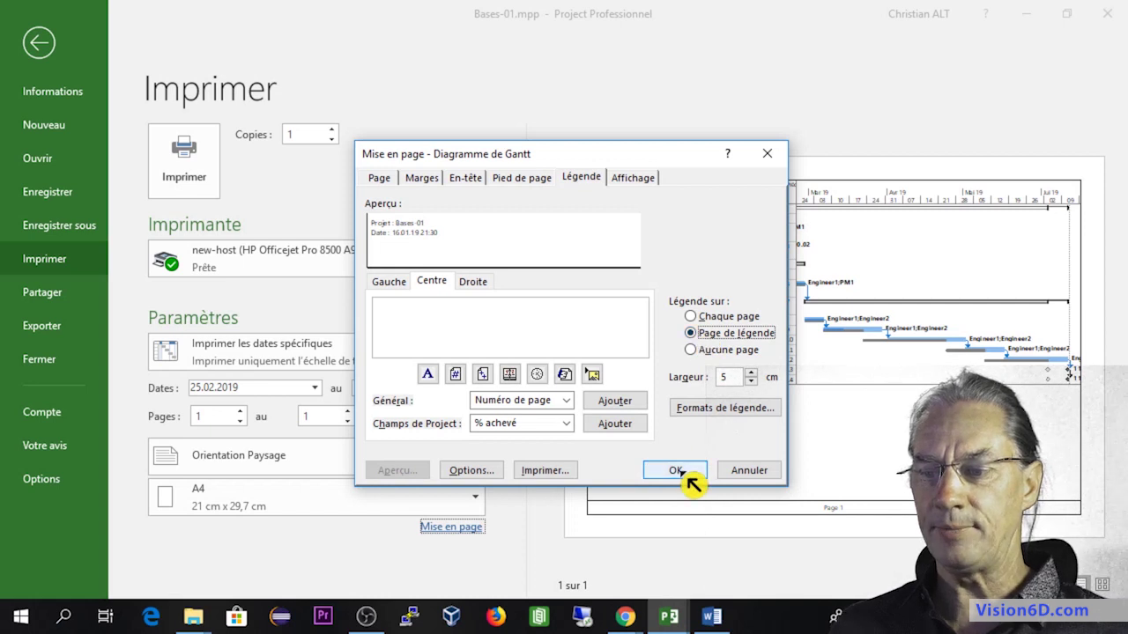
click(687, 476)
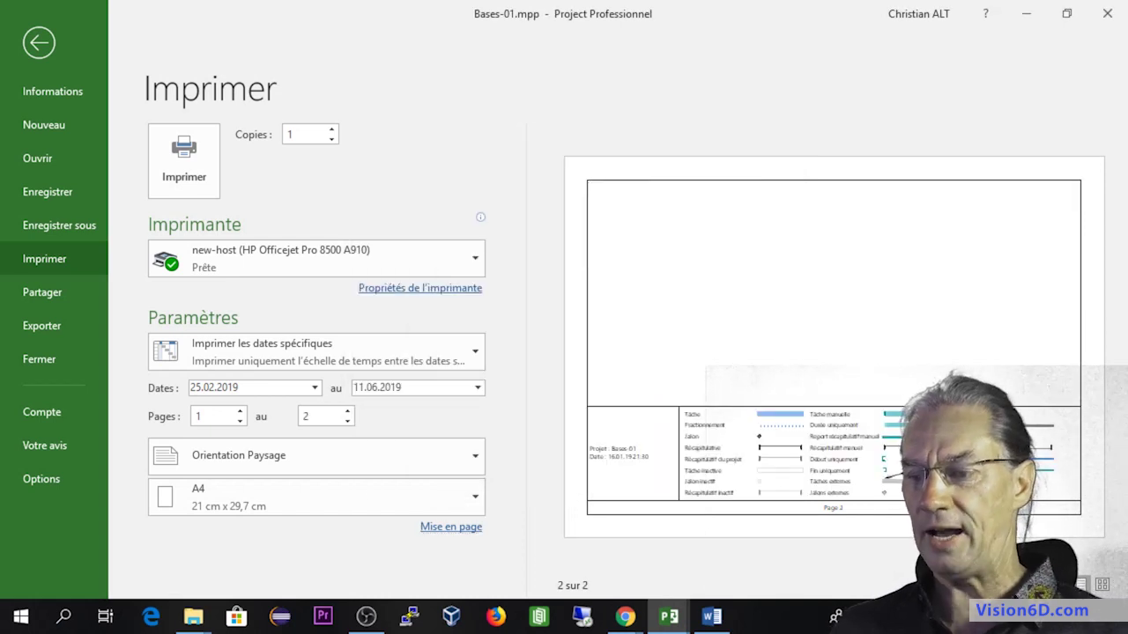
click(978, 585)
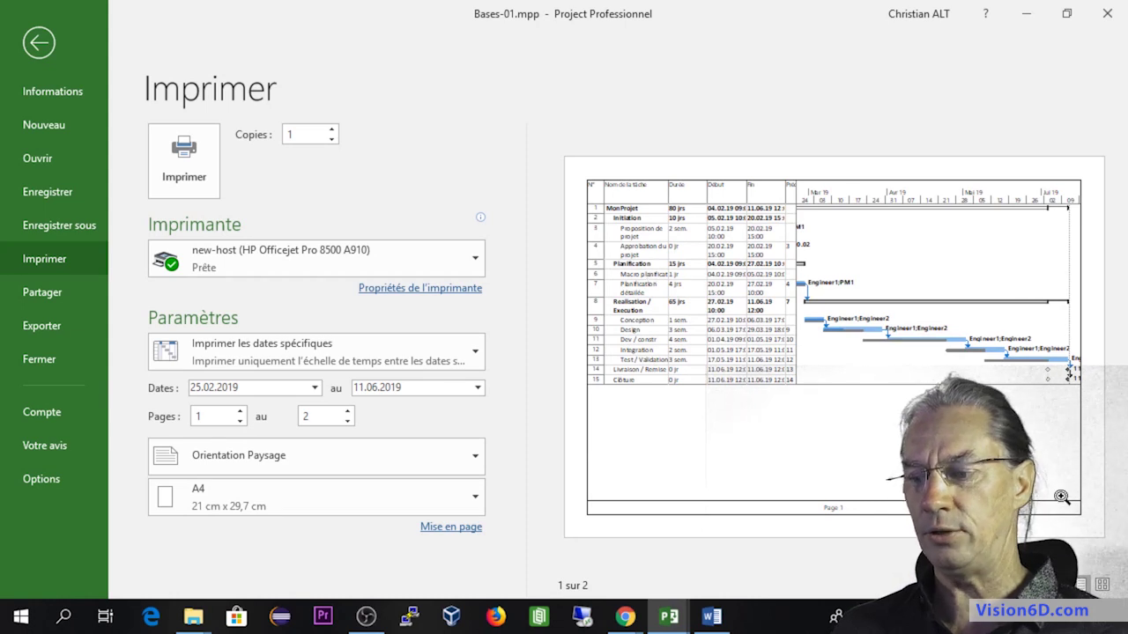
click(1022, 585)
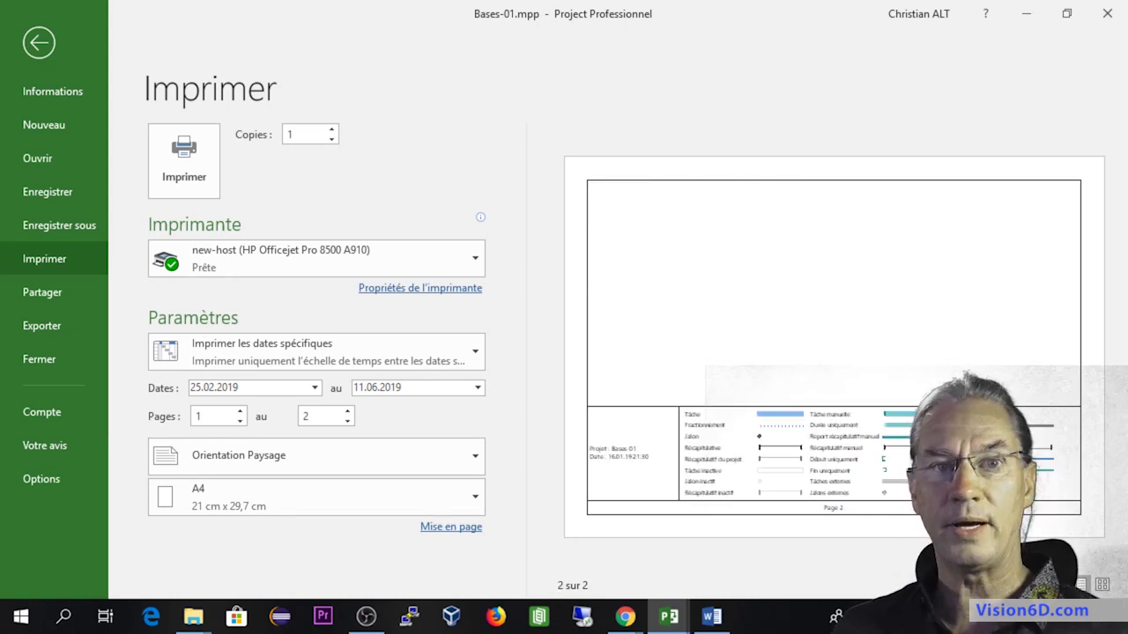